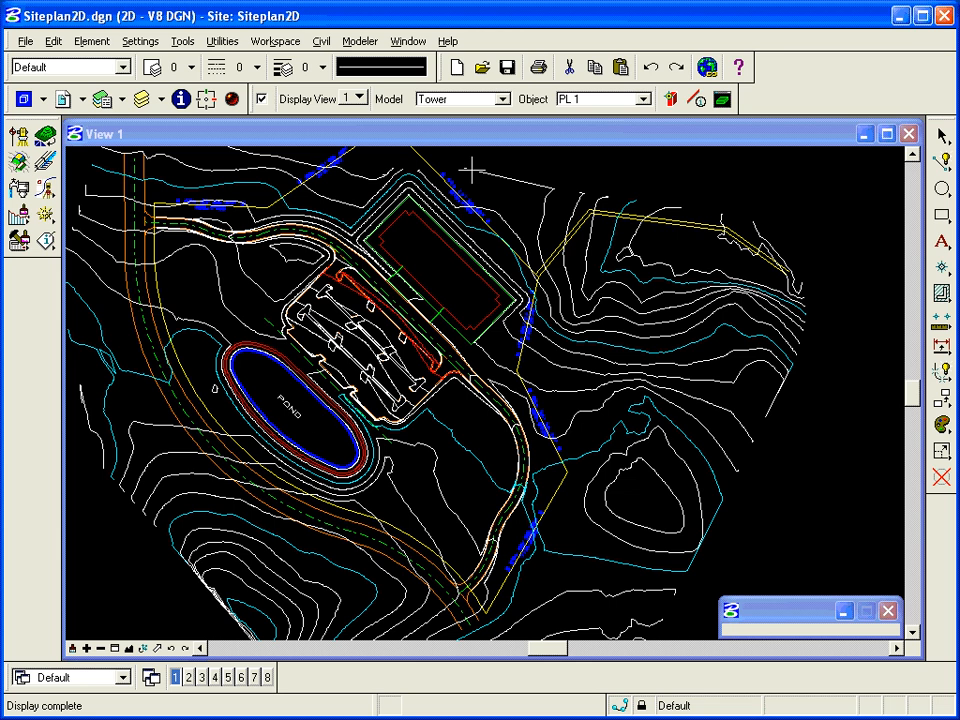
Step: Zoom with Window Area onto the ground between the pond and the road
{"action": "left_click", "coordinate": [115, 648]}
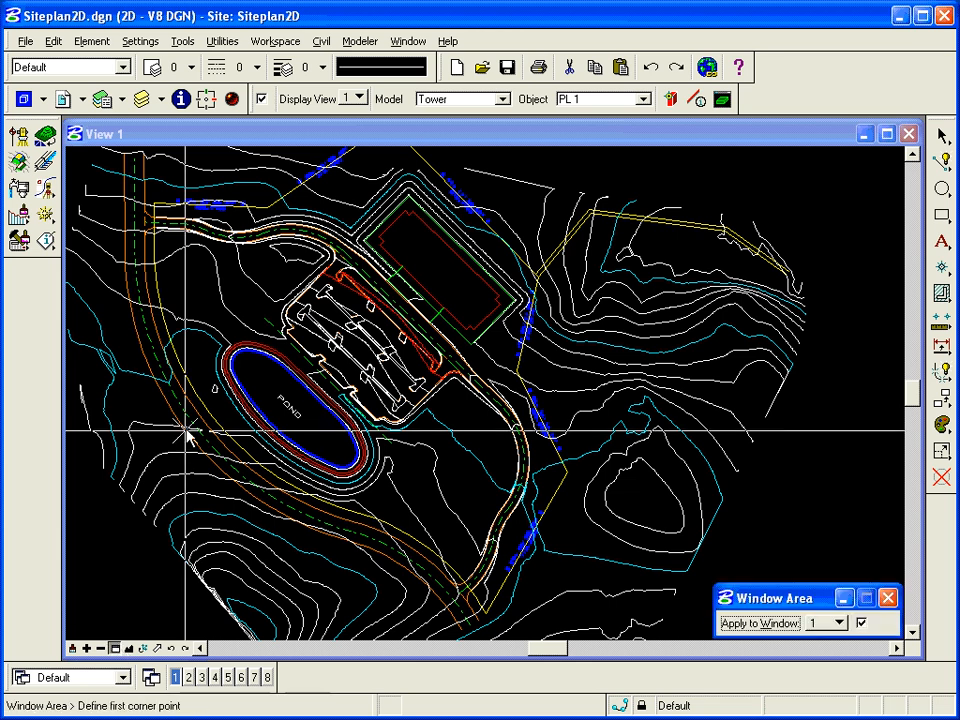
{"action": "left_click", "coordinate": [205, 362]}
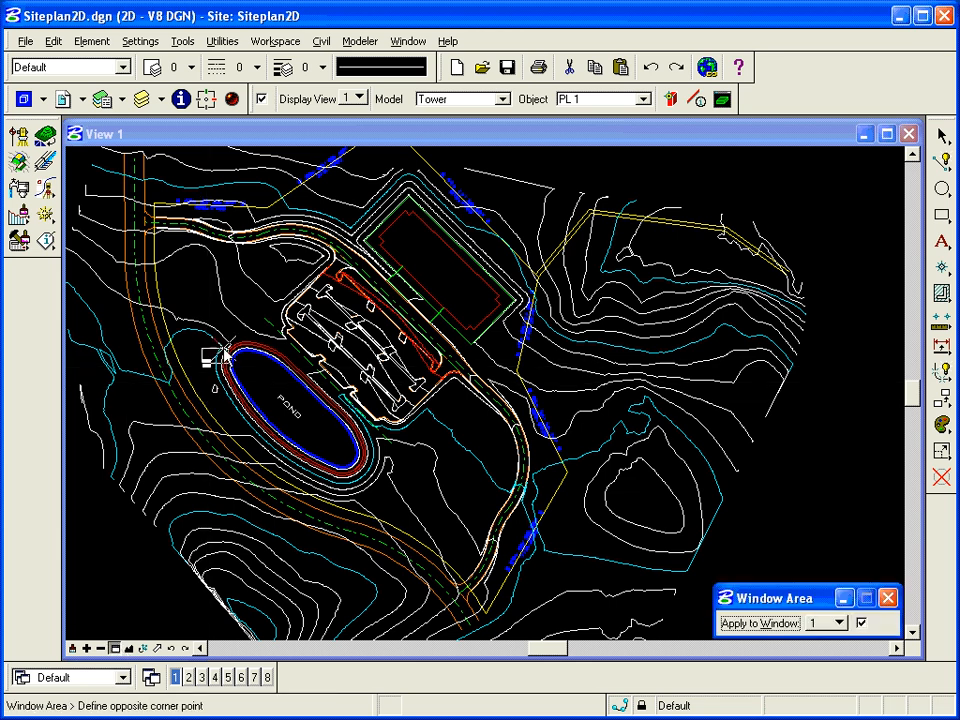
{"action": "left_click", "coordinate": [343, 229]}
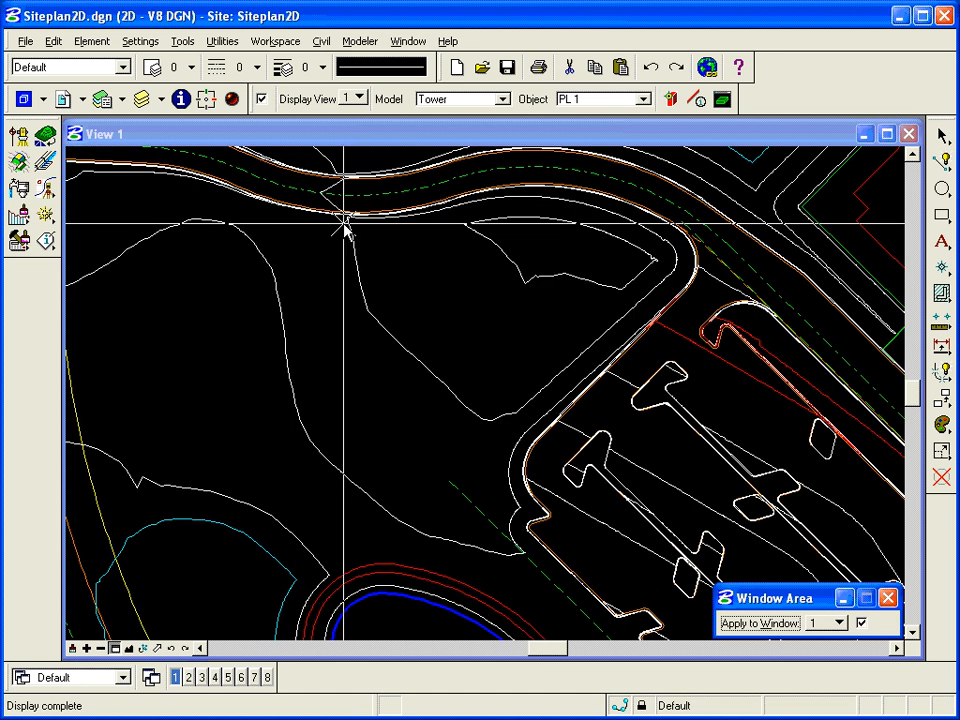
{"action": "right_click", "coordinate": [337, 323]}
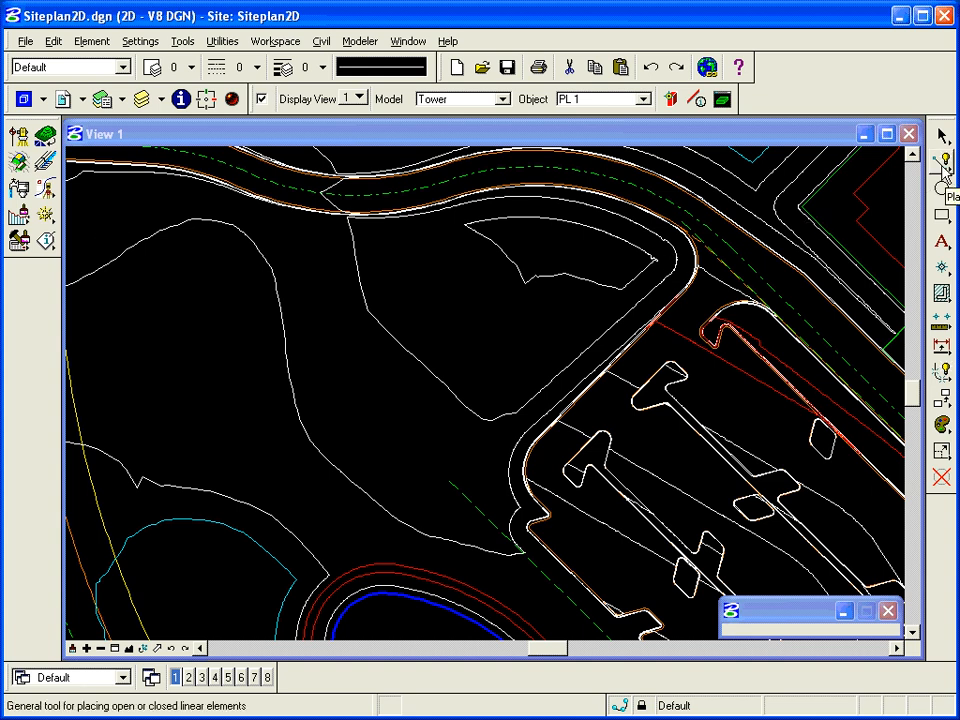
Step: Draw a two-segment SmartLine from the pond's upper edge to the road curve
{"action": "left_click_drag", "start_coordinate": [943, 170], "coordinate": [724, 167]}
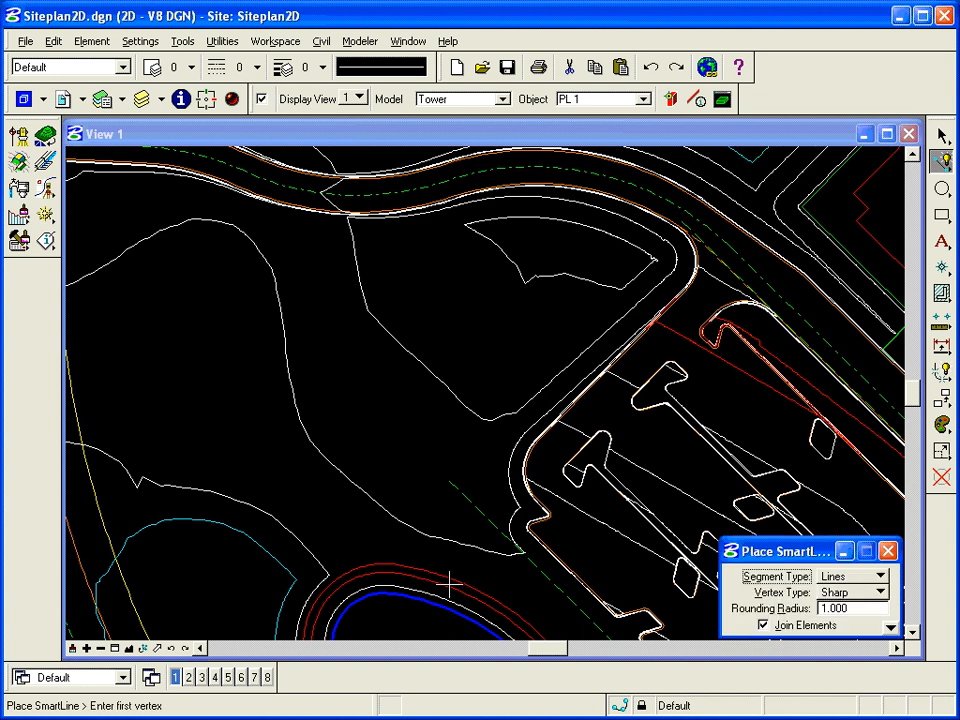
{"action": "left_click", "coordinate": [391, 560]}
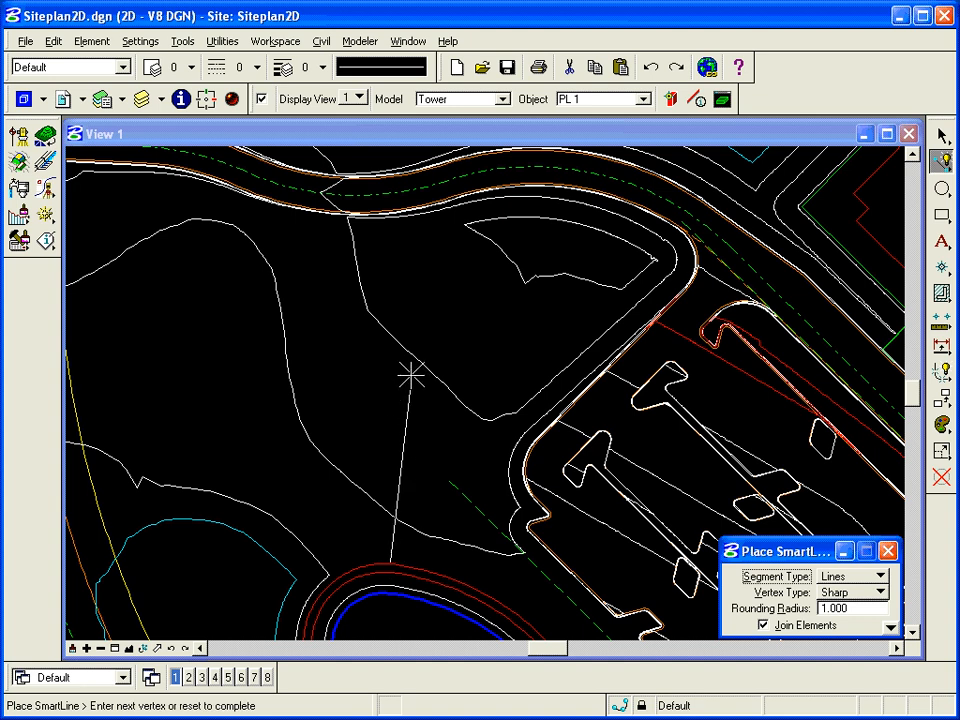
{"action": "left_click", "coordinate": [413, 372]}
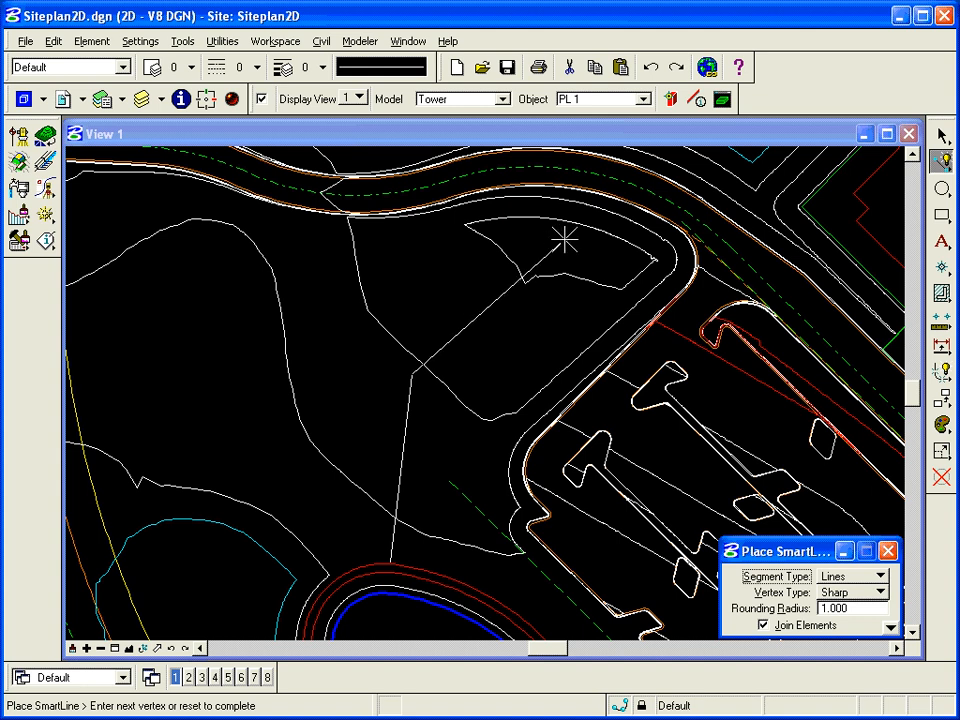
{"action": "left_click", "coordinate": [571, 230]}
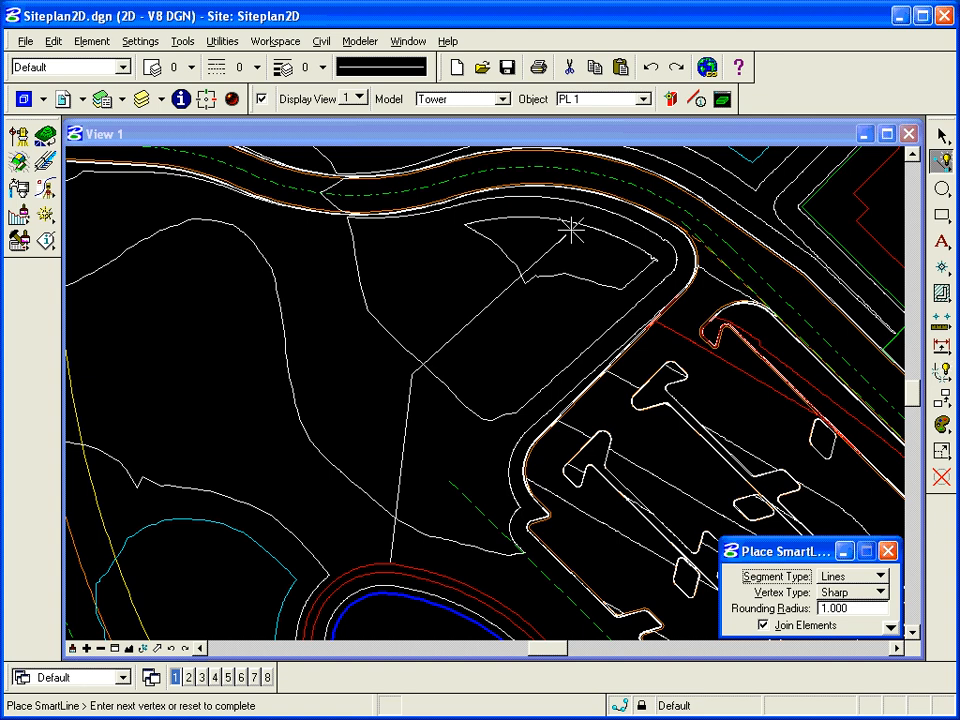
{"action": "right_click", "coordinate": [492, 382]}
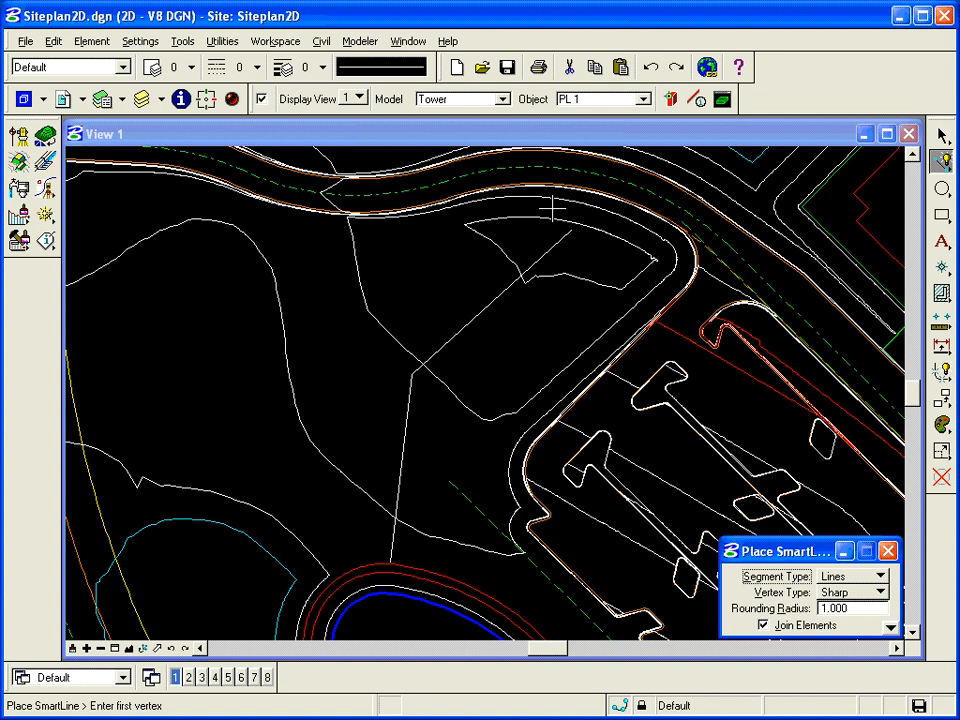
Step: Start Channel Design from Modeler > Tools to bring up the Create a Channel wizard
{"action": "left_click", "coordinate": [361, 44]}
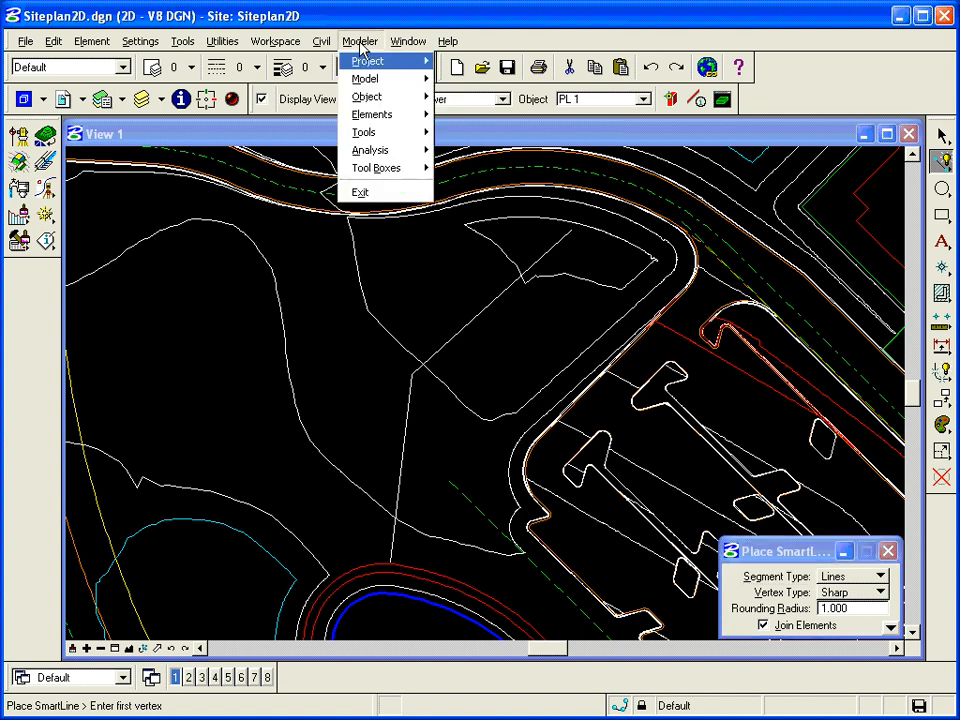
{"action": "mouse_move", "coordinate": [415, 133]}
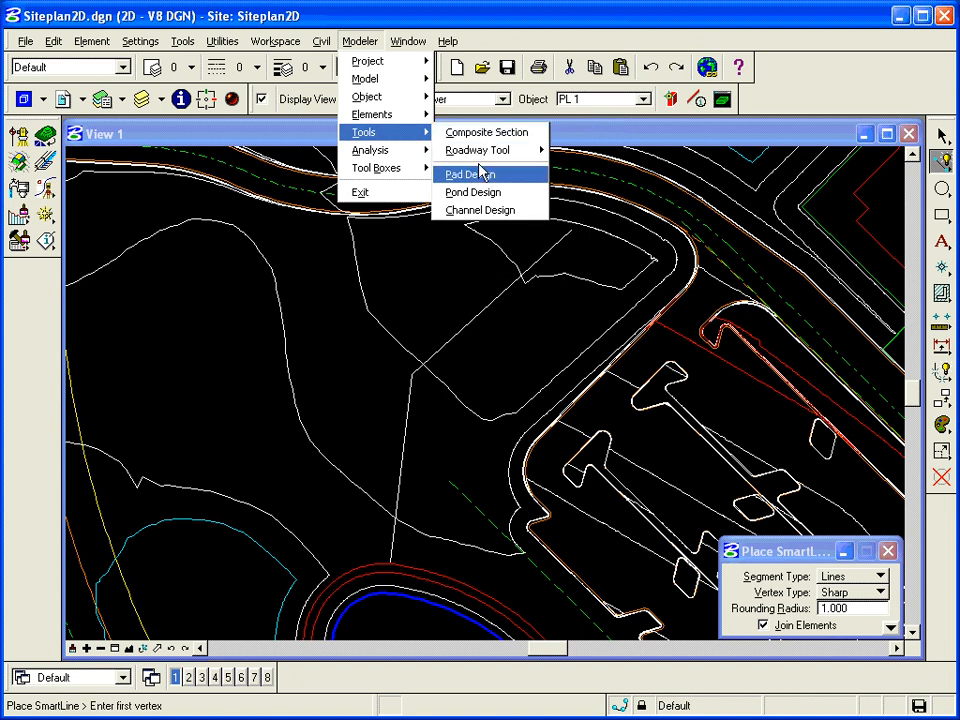
{"action": "left_click", "coordinate": [523, 219]}
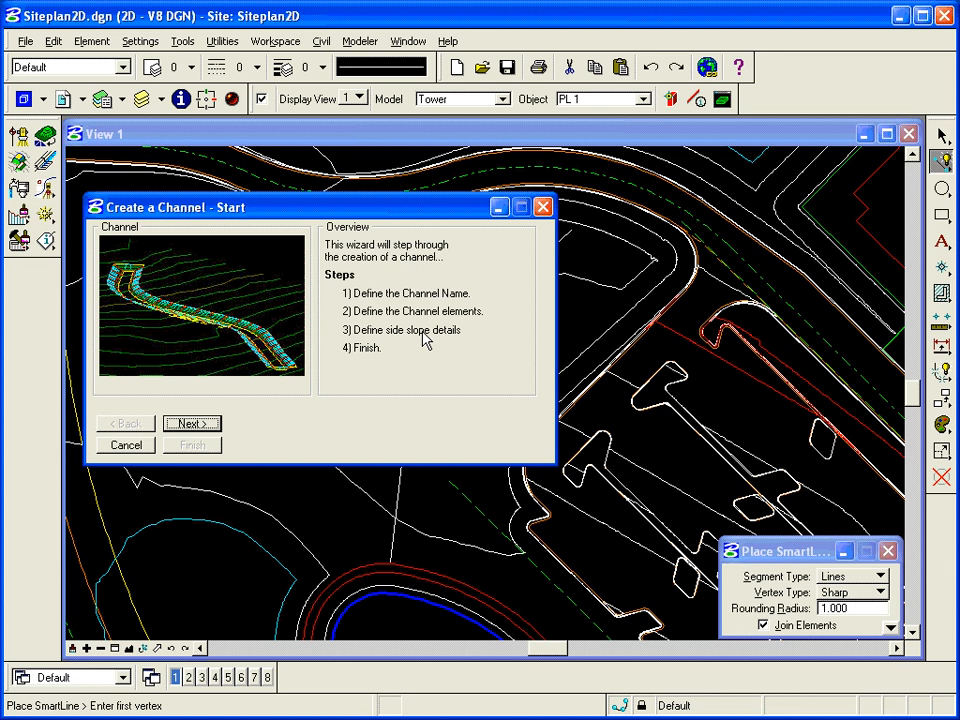
Step: Add a new object of type Channel named Channel1, then advance to the Define the elements page
{"action": "left_click", "coordinate": [190, 424]}
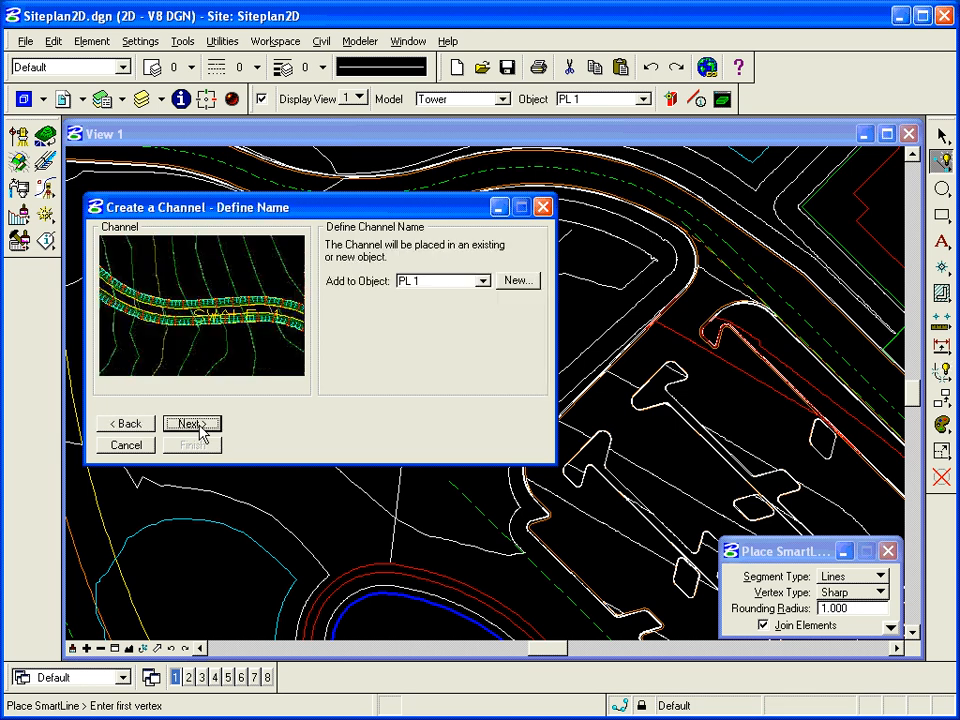
{"action": "left_click", "coordinate": [514, 282]}
{"action": "left_click", "coordinate": [328, 292]}
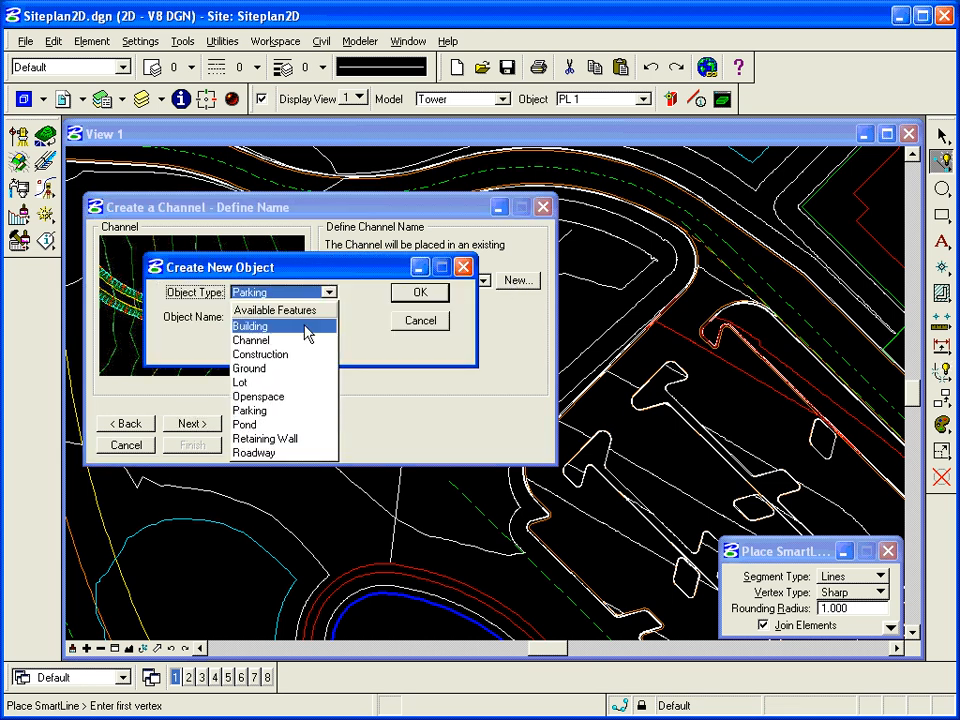
{"action": "left_click", "coordinate": [278, 341]}
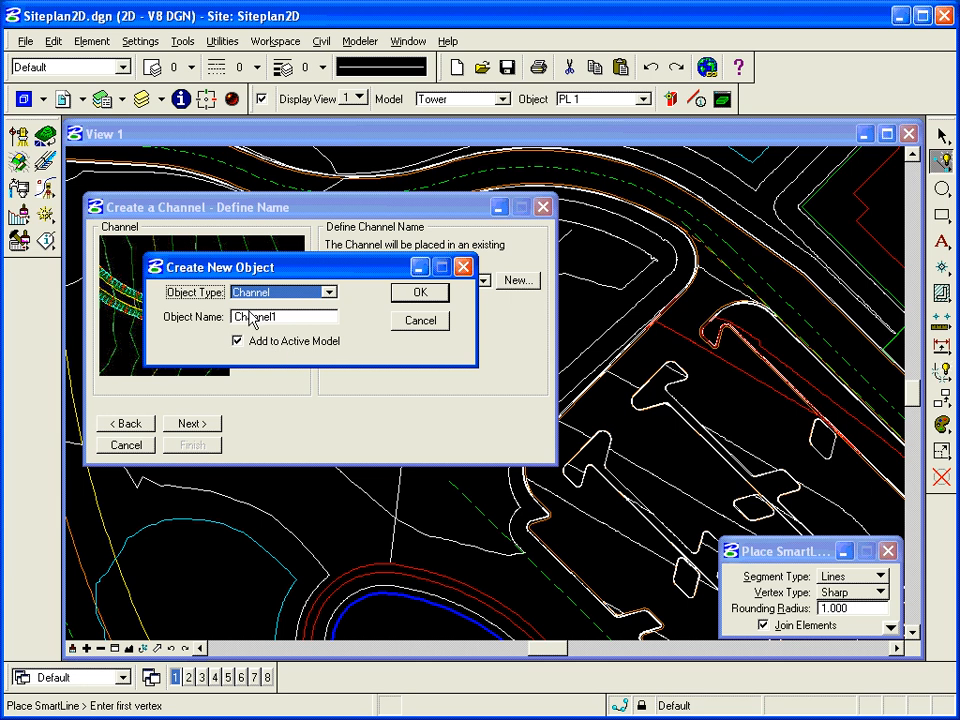
{"action": "left_click", "coordinate": [420, 292]}
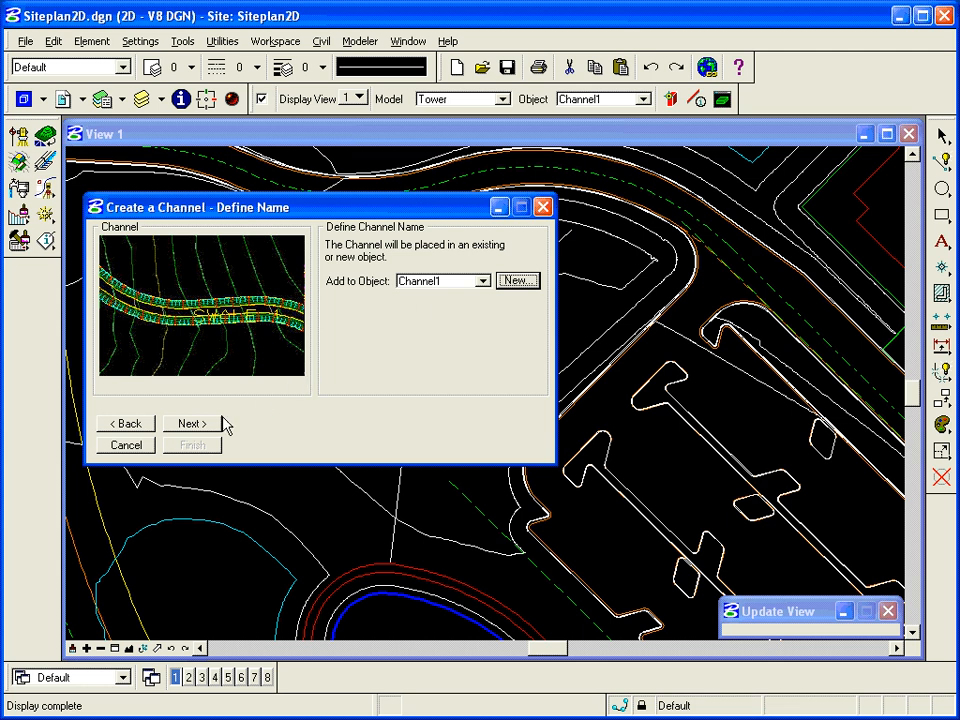
{"action": "left_click", "coordinate": [192, 424]}
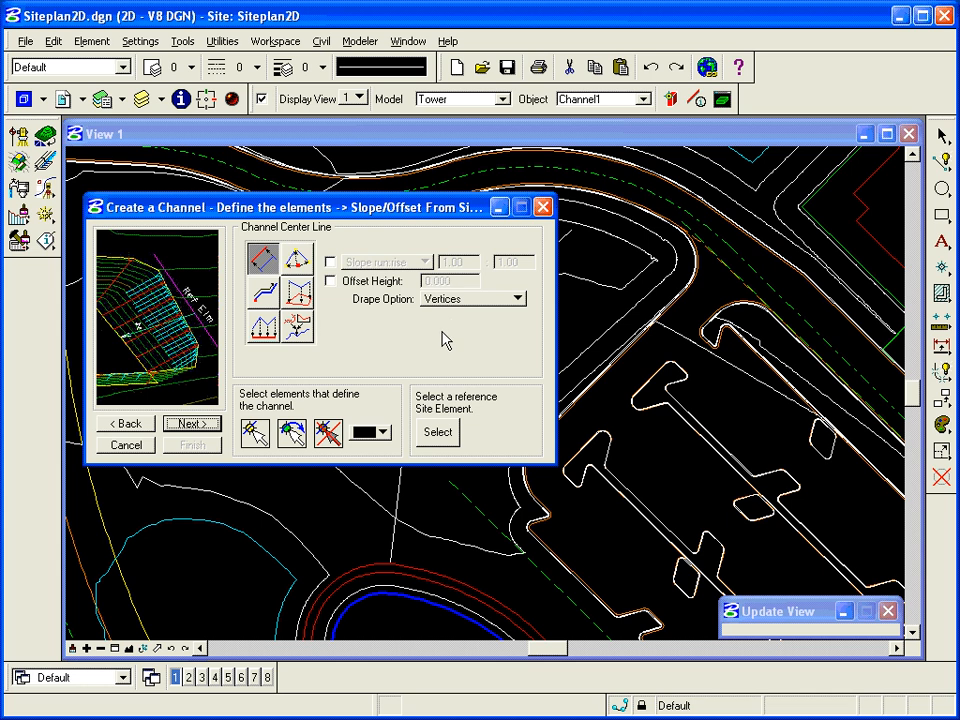
Step: Drape the channel centre line on the Tower model with a -2.000 offset height
{"action": "left_click", "coordinate": [296, 292]}
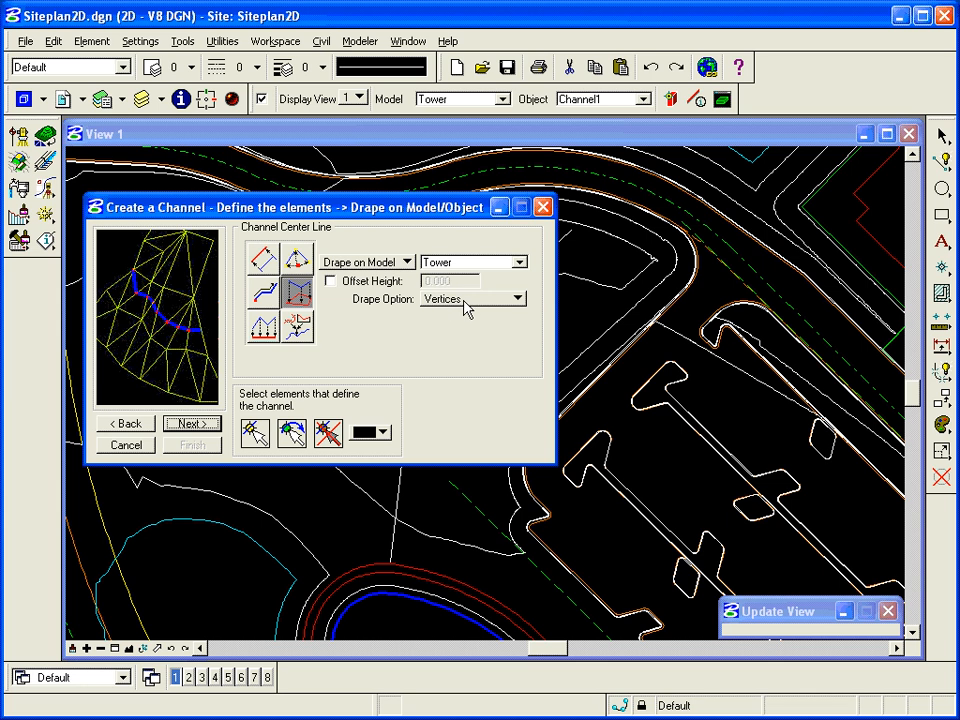
{"action": "left_click", "coordinate": [358, 282]}
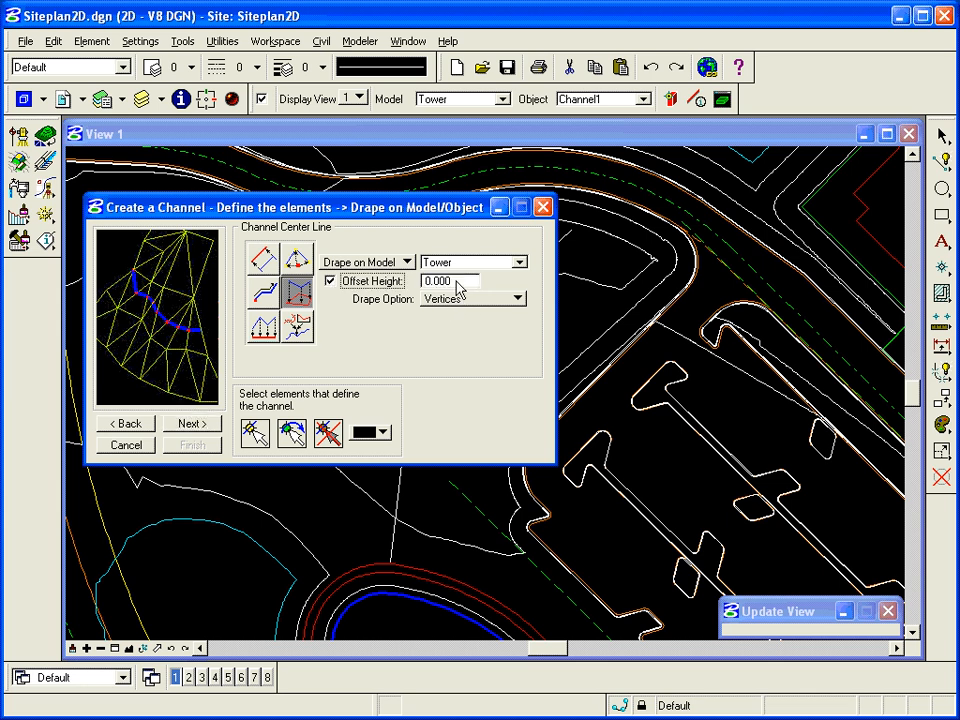
{"action": "type", "text": "-2"}
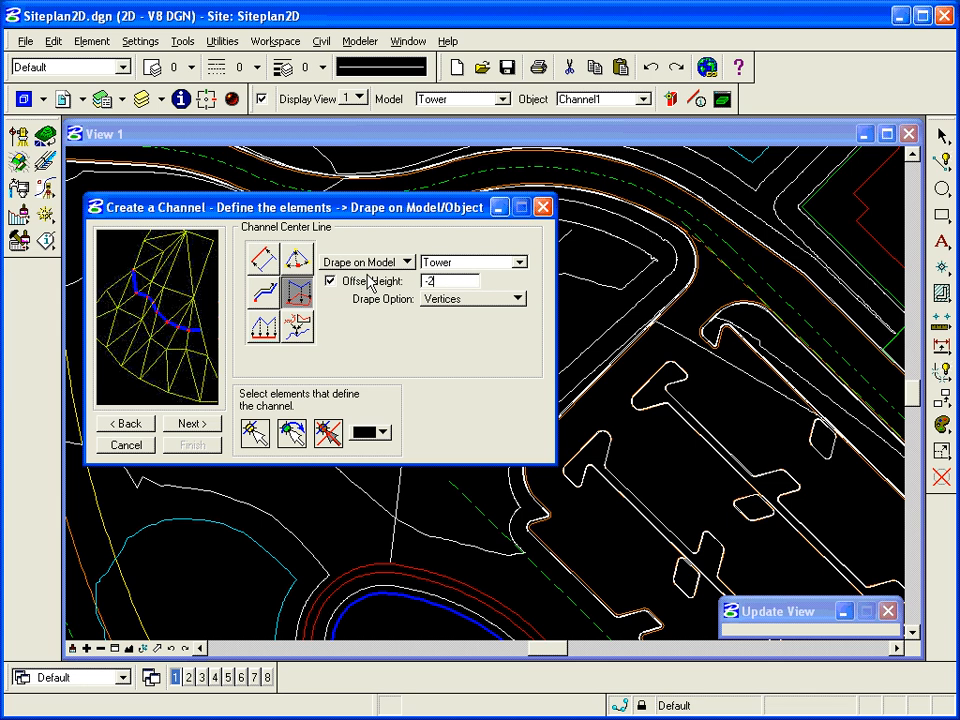
{"action": "key", "text": "Tab"}
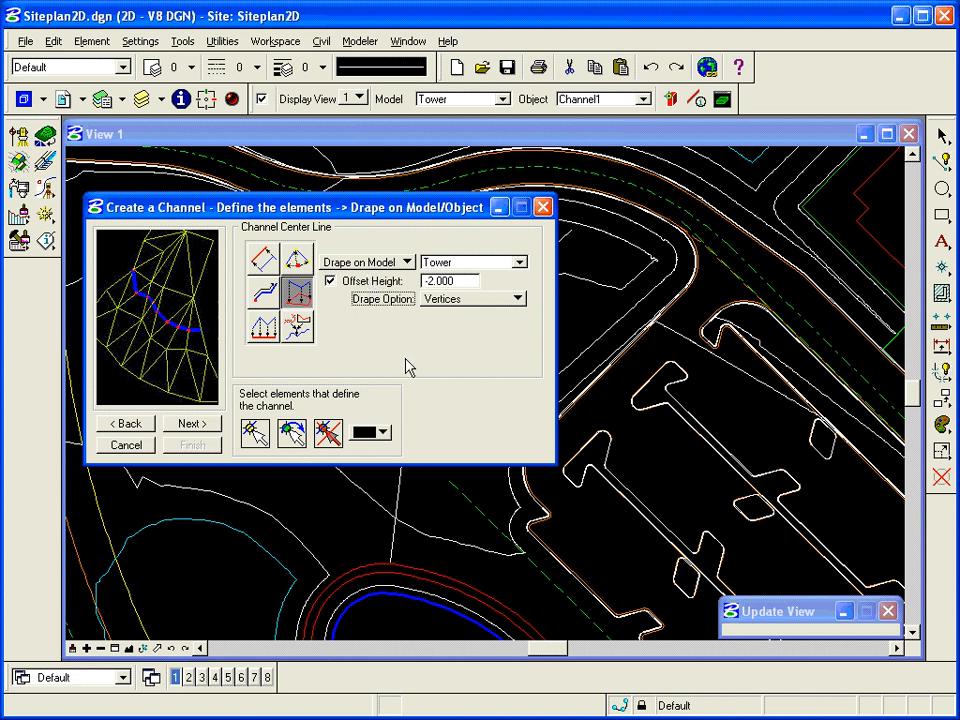
Step: Make the channel elements yellow and pick the drawn line as the centre line
{"action": "left_click", "coordinate": [380, 432]}
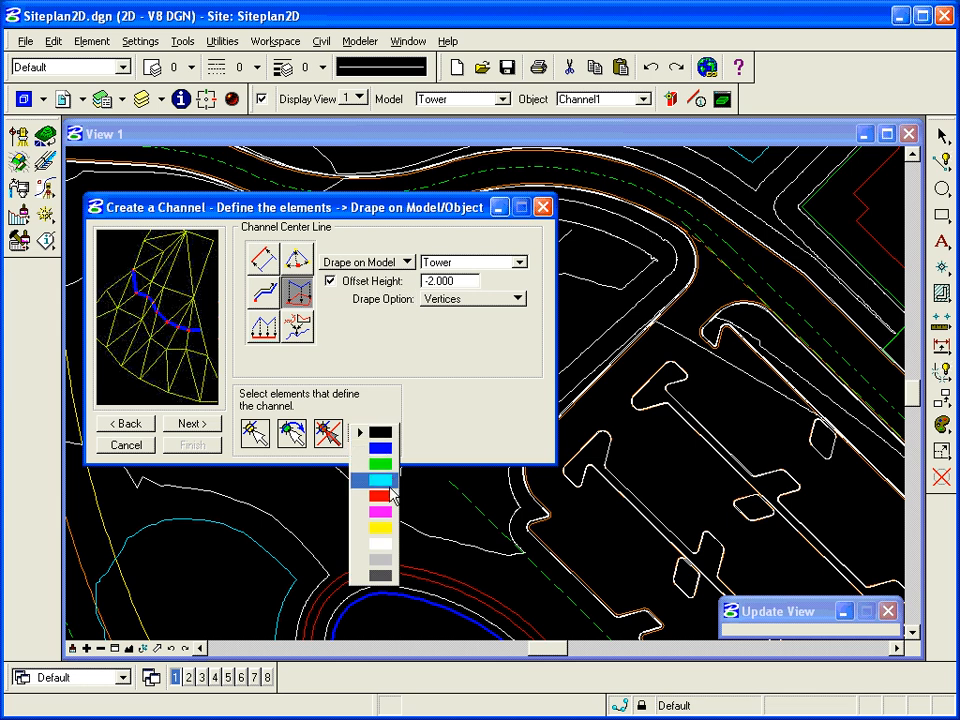
{"action": "left_click", "coordinate": [388, 527]}
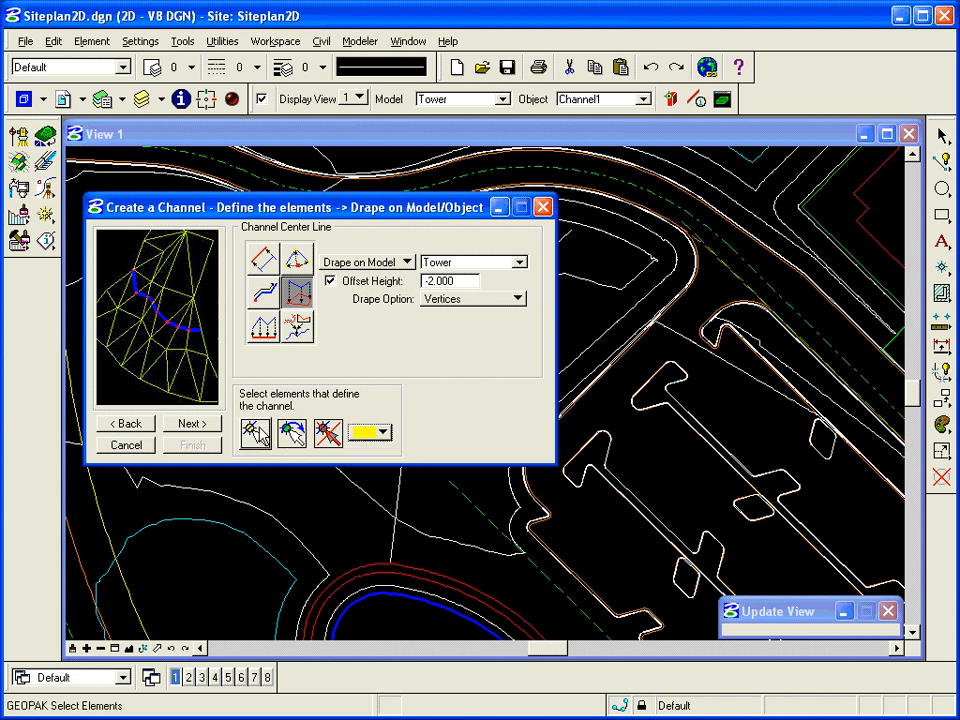
{"action": "left_click", "coordinate": [255, 432]}
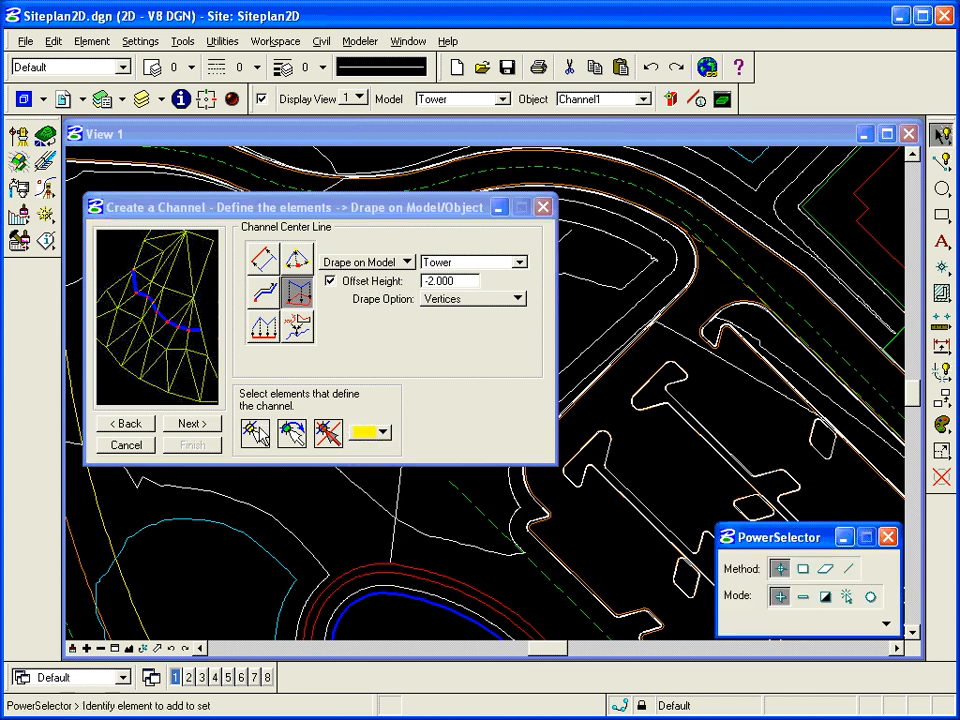
{"action": "left_click", "coordinate": [397, 494]}
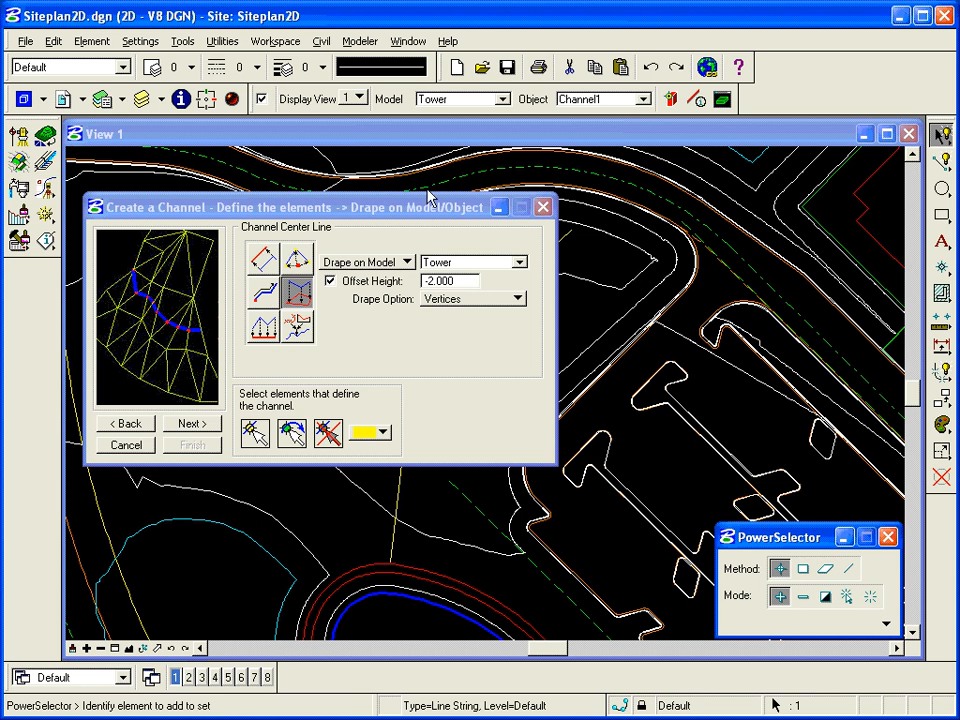
{"action": "left_click_drag", "start_coordinate": [420, 210], "coordinate": [223, 184]}
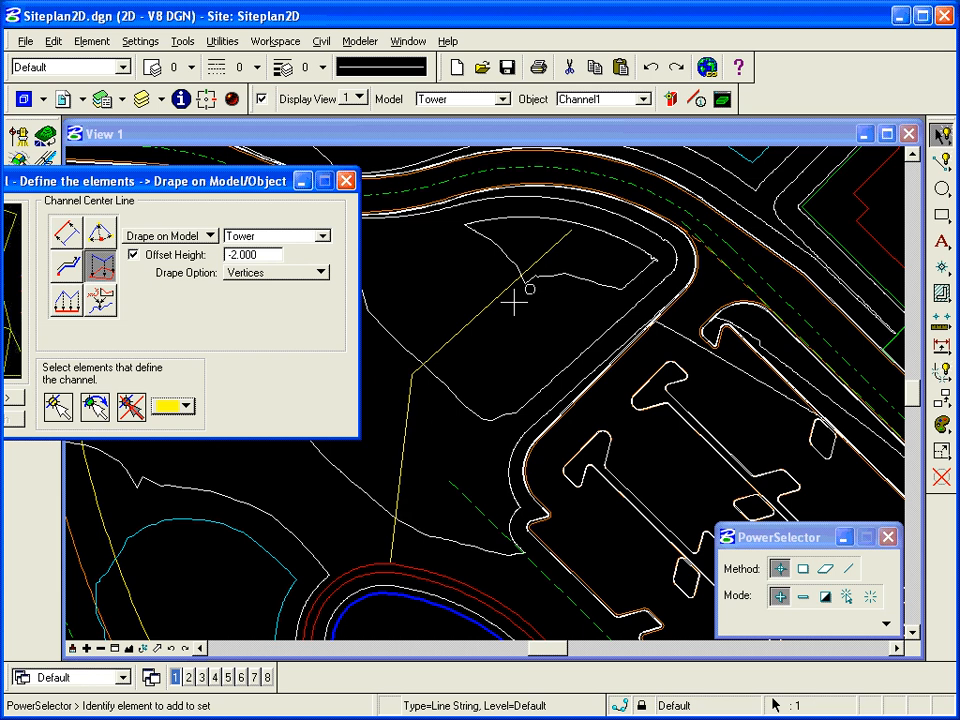
{"action": "left_click_drag", "start_coordinate": [252, 182], "coordinate": [532, 177]}
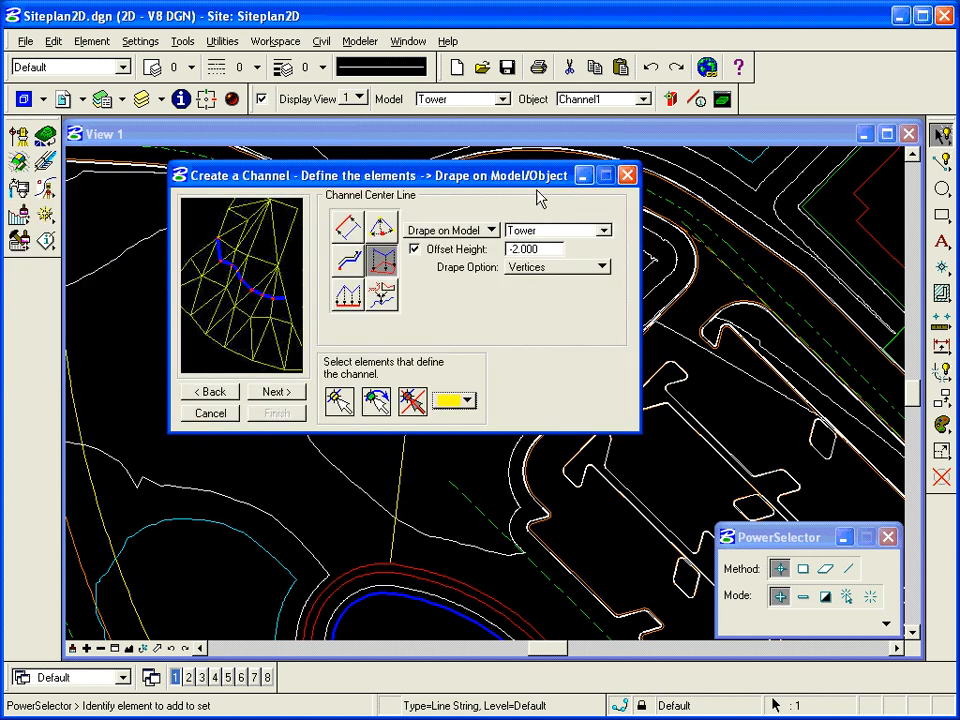
Step: Give the channel bottom a Fixed width of 3.000 and a 1.000% slope
{"action": "left_click", "coordinate": [276, 393]}
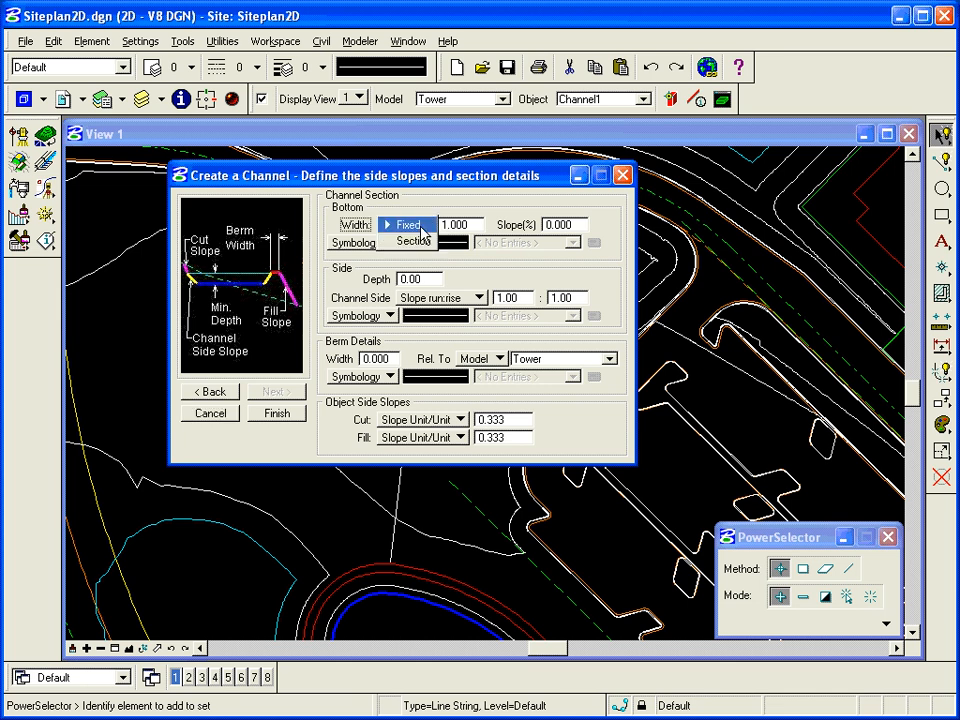
{"action": "left_click", "coordinate": [466, 226]}
{"action": "left_click", "coordinate": [420, 225]}
{"action": "left_click", "coordinate": [414, 241]}
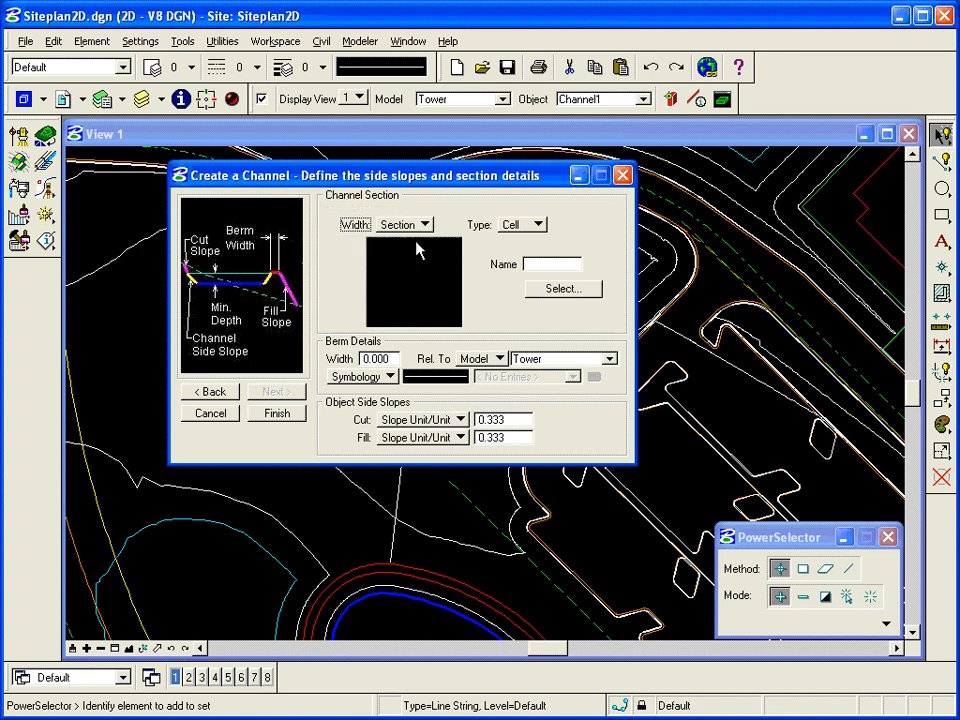
{"action": "left_click", "coordinate": [527, 228]}
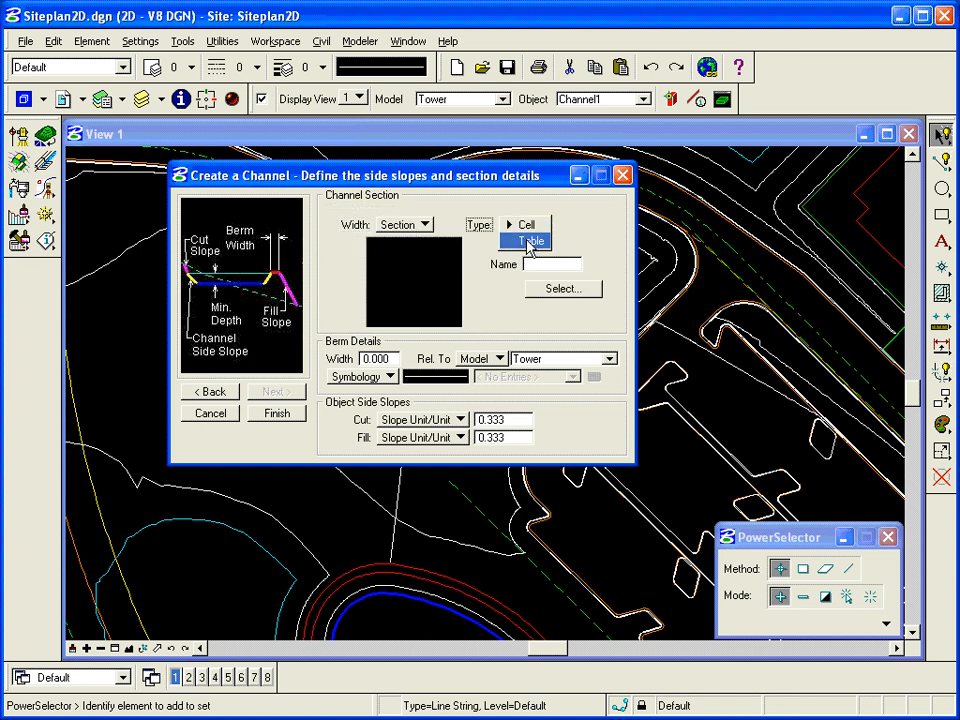
{"action": "left_click", "coordinate": [531, 242]}
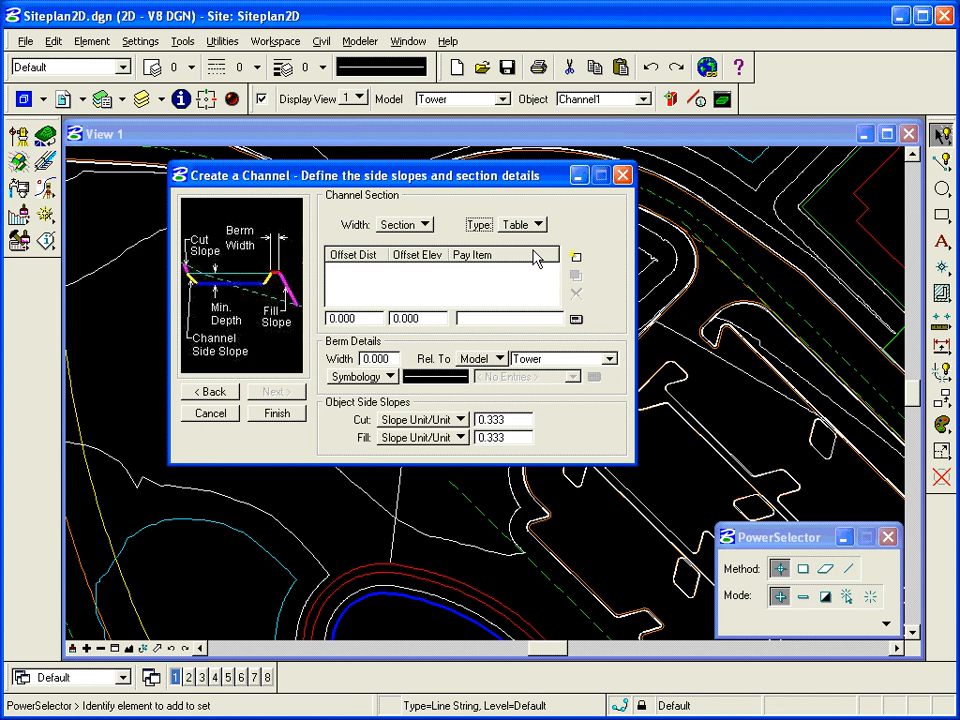
{"action": "left_click", "coordinate": [422, 225]}
{"action": "left_click", "coordinate": [410, 208]}
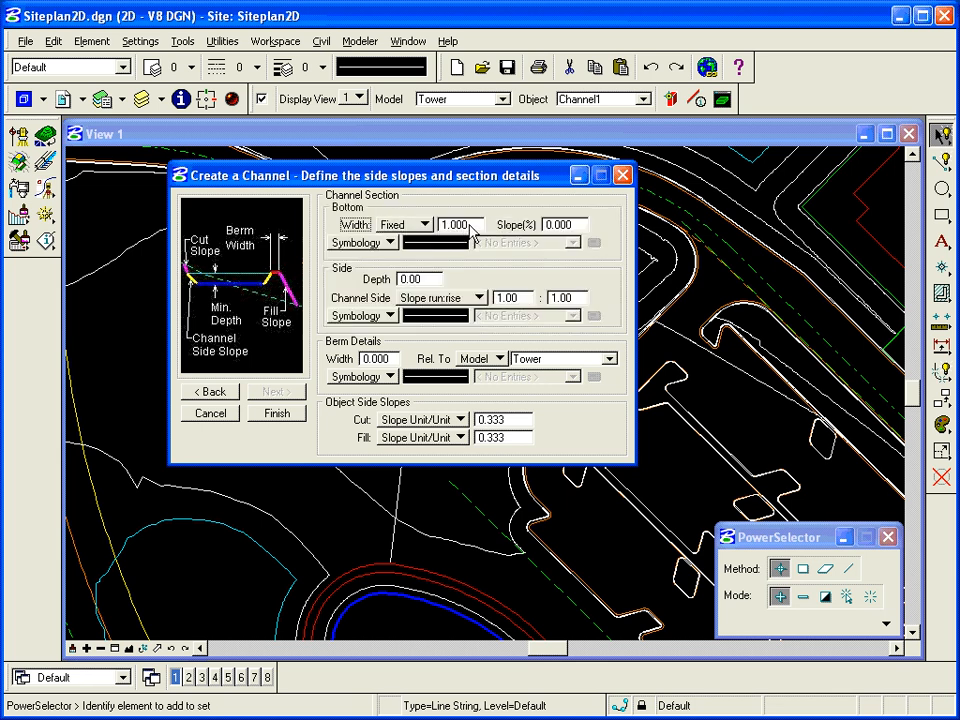
{"action": "double_click", "coordinate": [466, 226]}
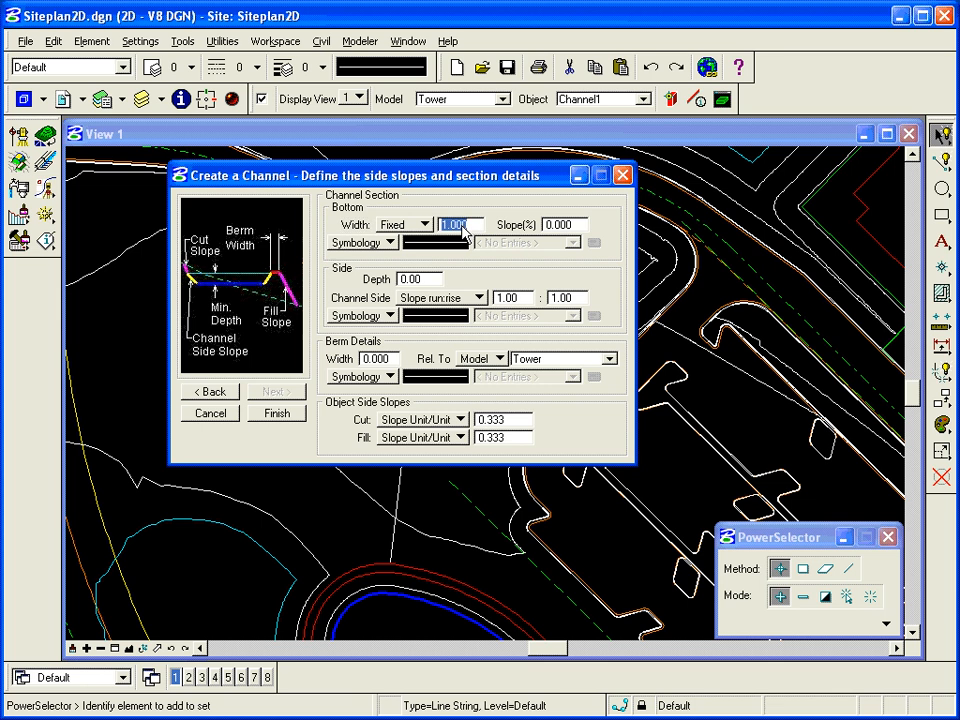
{"action": "type", "text": "3"}
{"action": "key", "text": "Tab"}
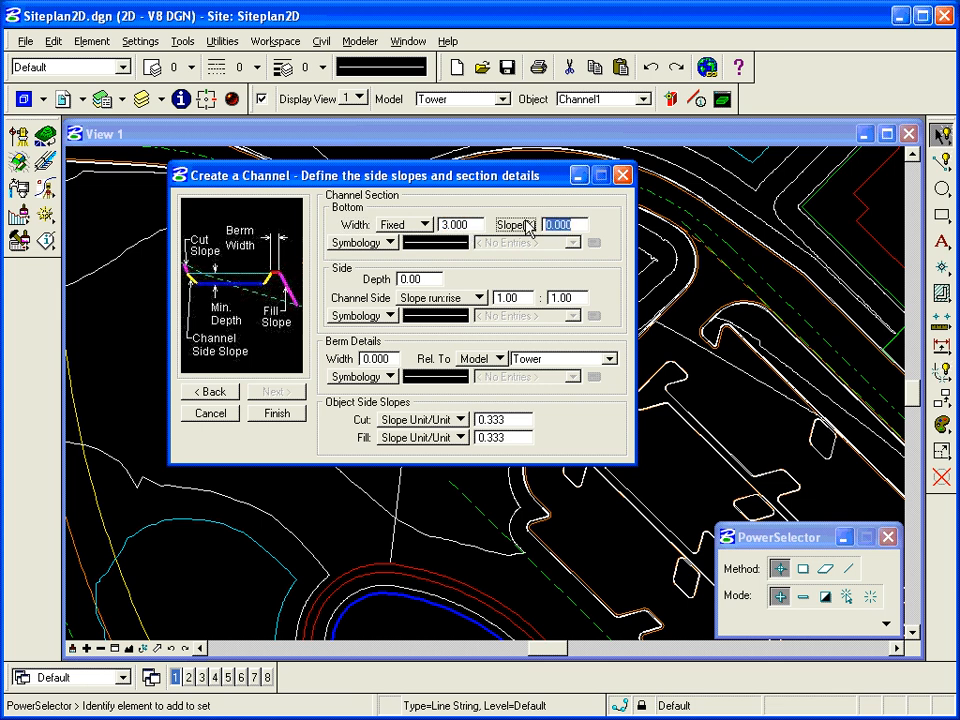
{"action": "type", "text": "1"}
{"action": "key", "text": "Tab"}
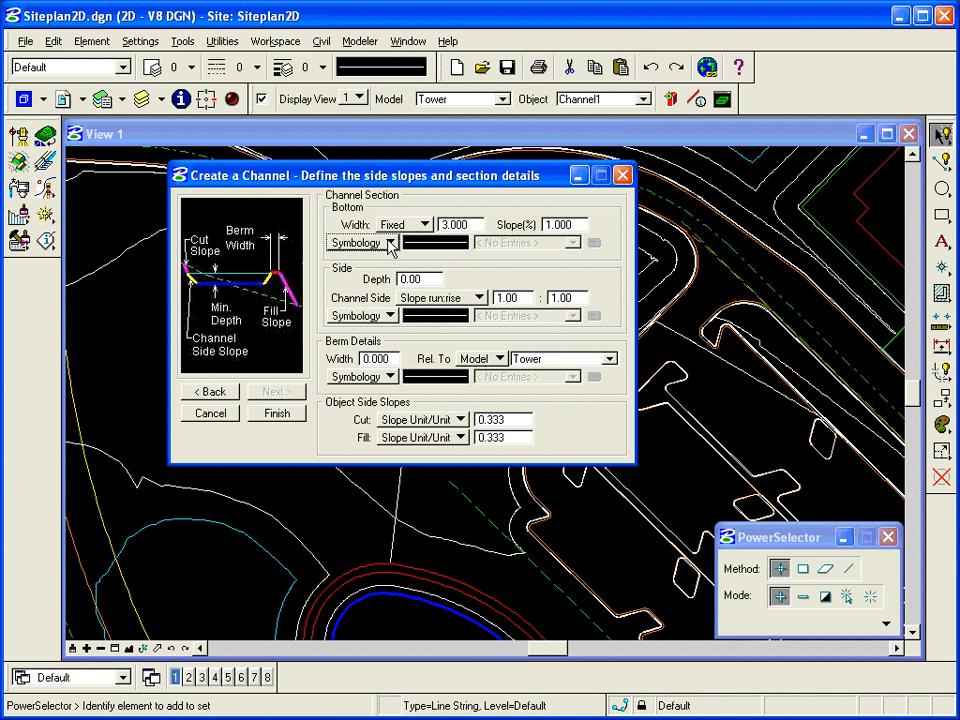
Step: Set the bottom symbology to level DesDitchBot with colour, style and weight ByLevel
{"action": "mouse_move", "coordinate": [430, 248]}
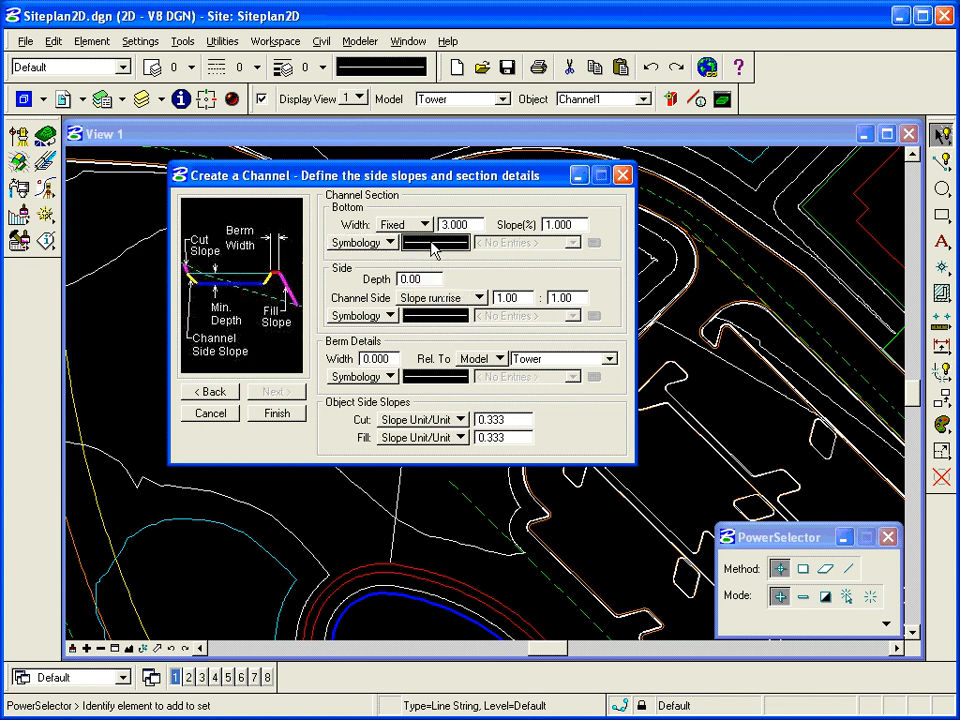
{"action": "left_click", "coordinate": [433, 244]}
{"action": "left_click", "coordinate": [579, 276]}
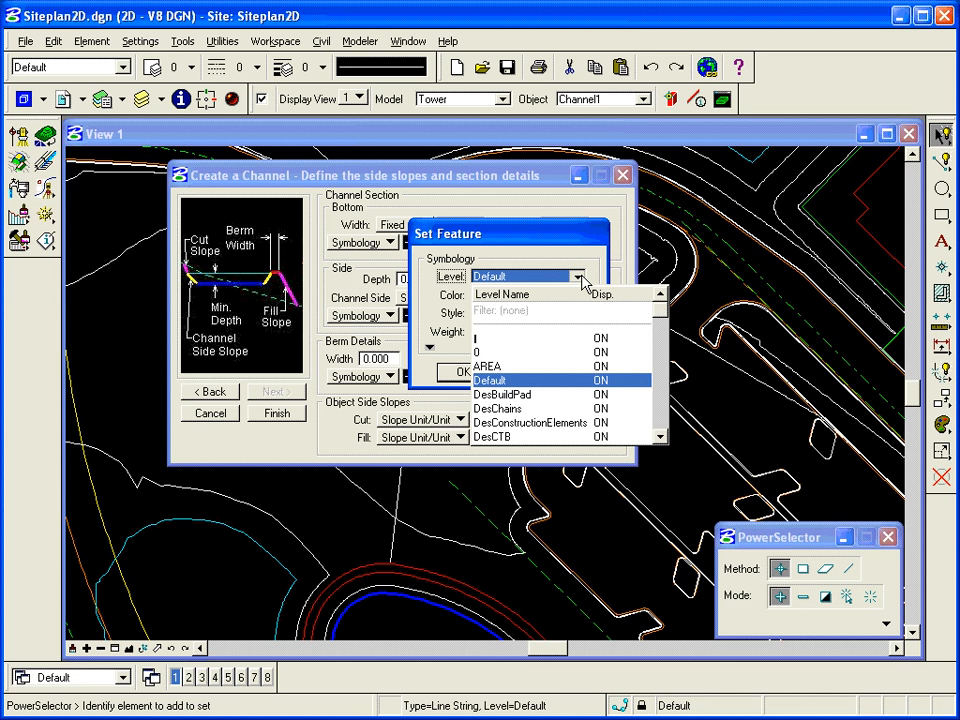
{"action": "left_click", "coordinate": [659, 424]}
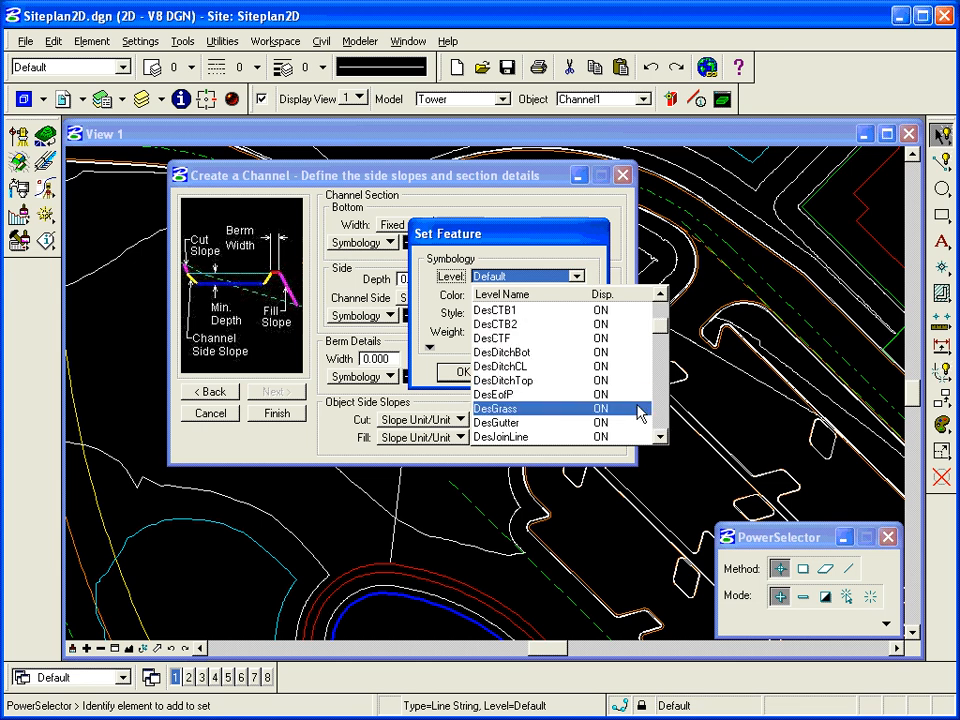
{"action": "left_click", "coordinate": [535, 356]}
{"action": "left_click", "coordinate": [576, 295]}
{"action": "left_click", "coordinate": [543, 318]}
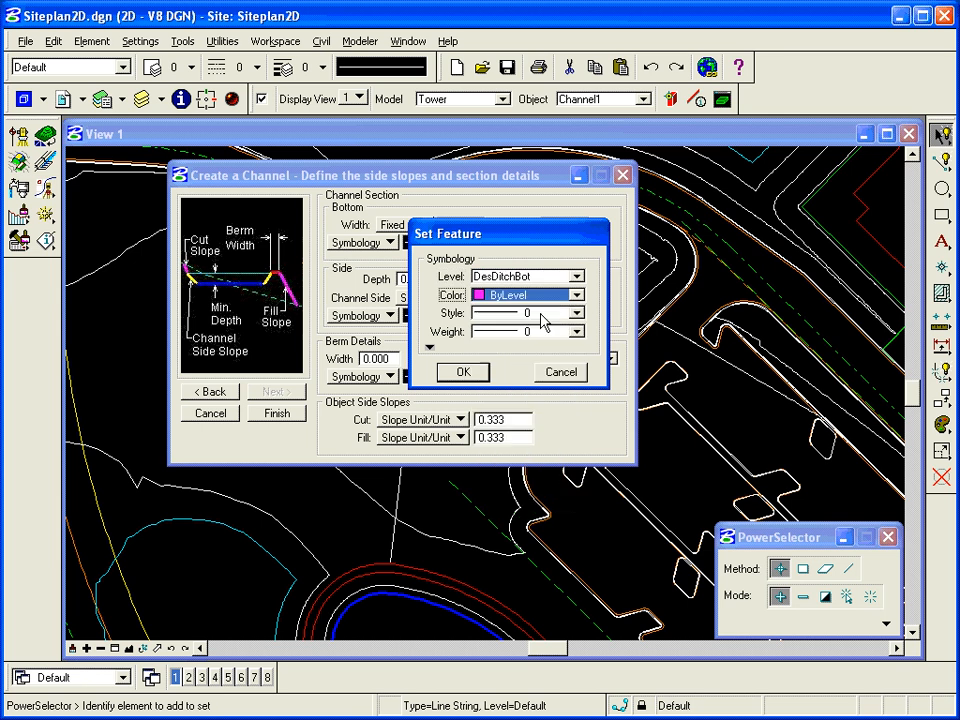
{"action": "left_click", "coordinate": [545, 313]}
{"action": "left_click", "coordinate": [536, 332]}
{"action": "left_click", "coordinate": [536, 332]}
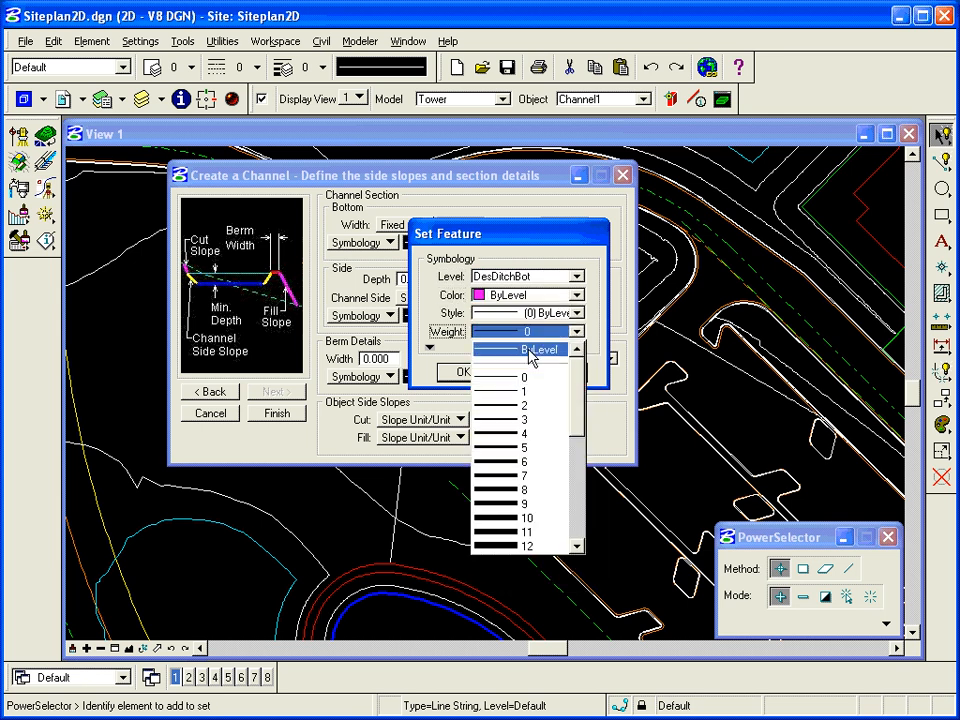
{"action": "left_click", "coordinate": [531, 352]}
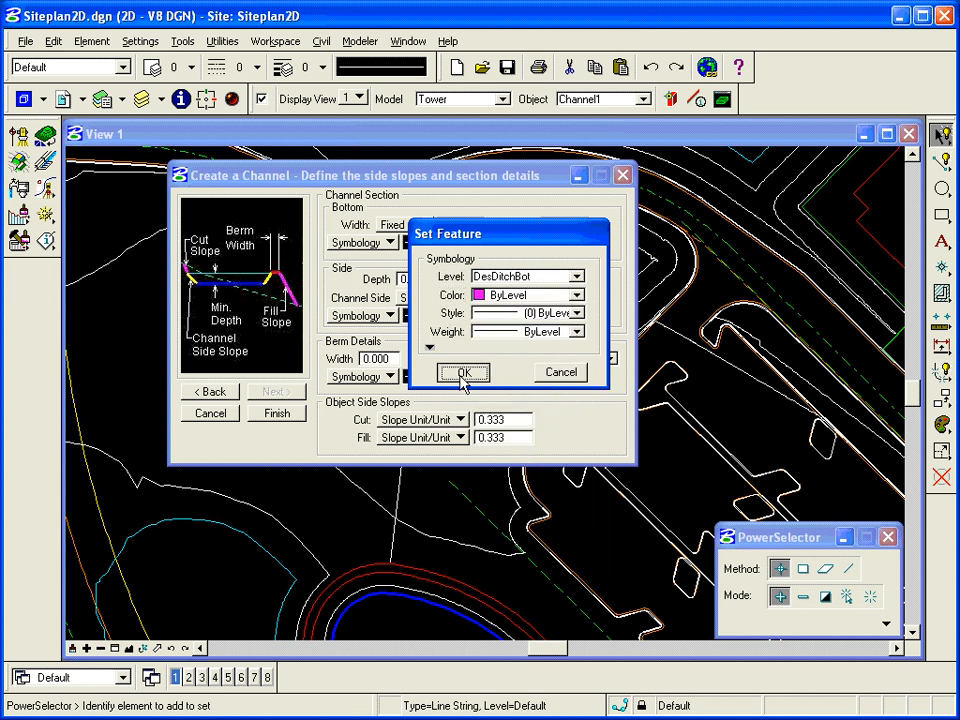
{"action": "left_click", "coordinate": [462, 376]}
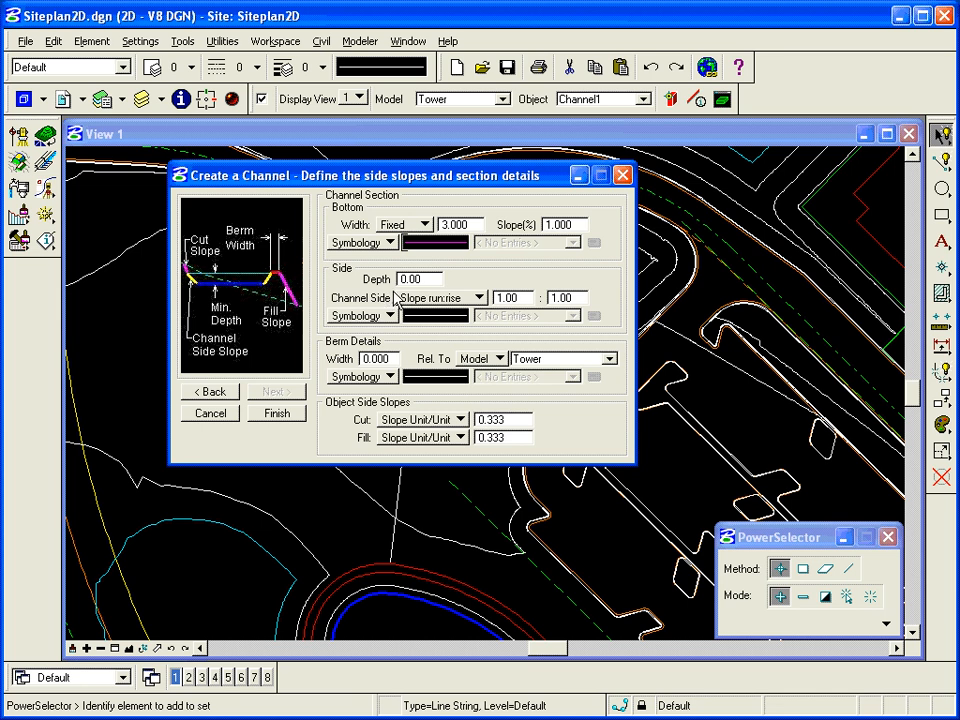
Step: Set the channel side depth to 2.00 and the side slope run to 2.00 (run:rise)
{"action": "left_click", "coordinate": [424, 281]}
{"action": "type", "text": "2"}
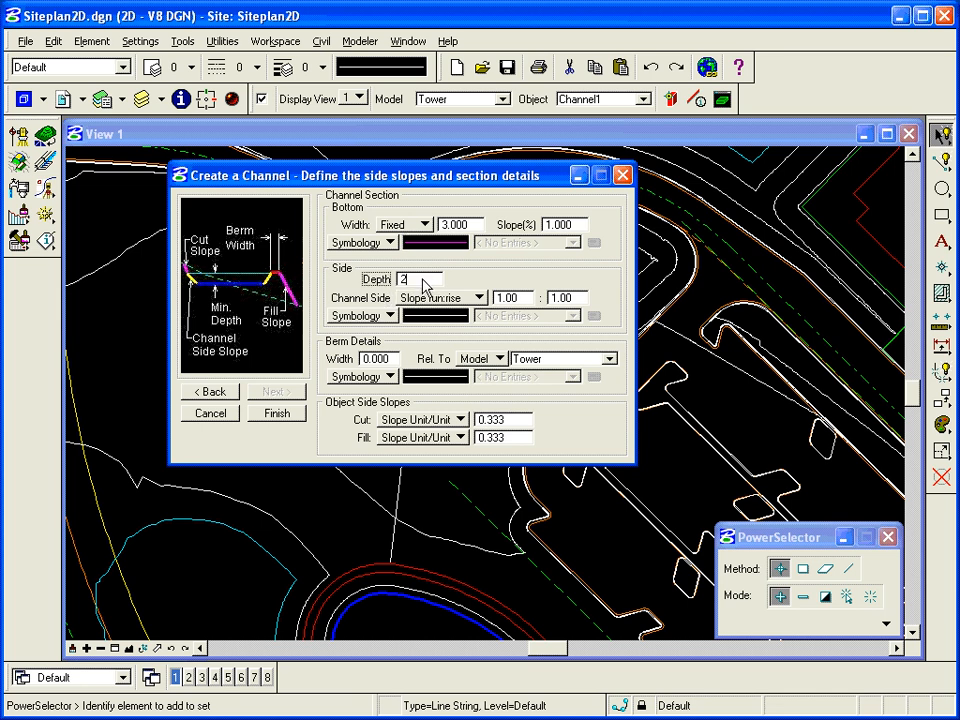
{"action": "key", "text": "Tab"}
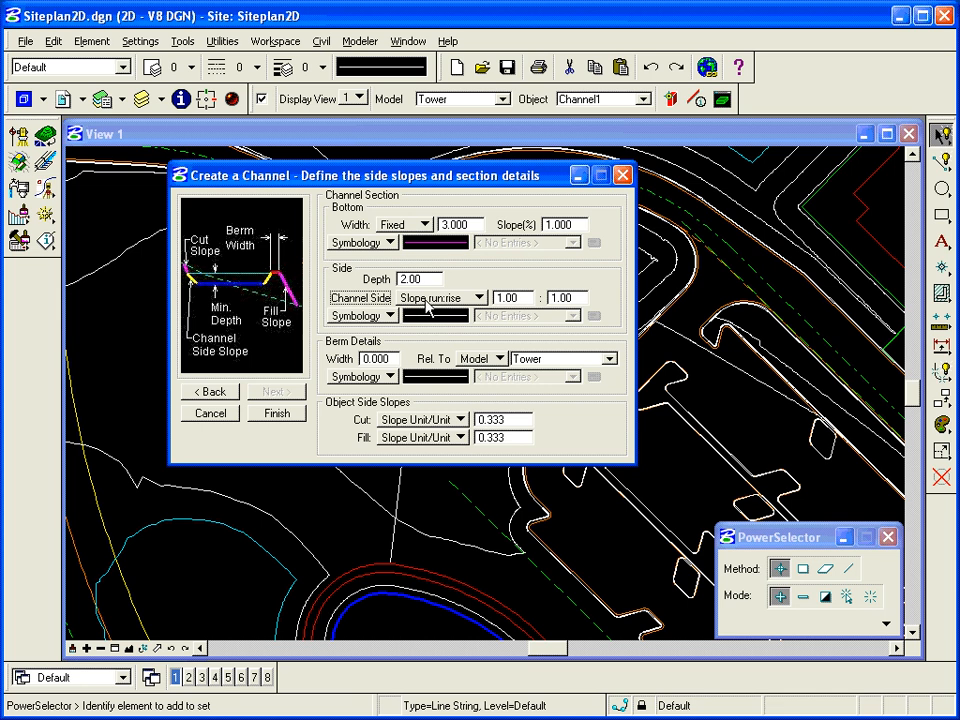
{"action": "left_click", "coordinate": [433, 298]}
{"action": "left_click", "coordinate": [436, 298]}
{"action": "double_click", "coordinate": [512, 298]}
{"action": "type", "text": "2"}
{"action": "key", "text": "Tab"}
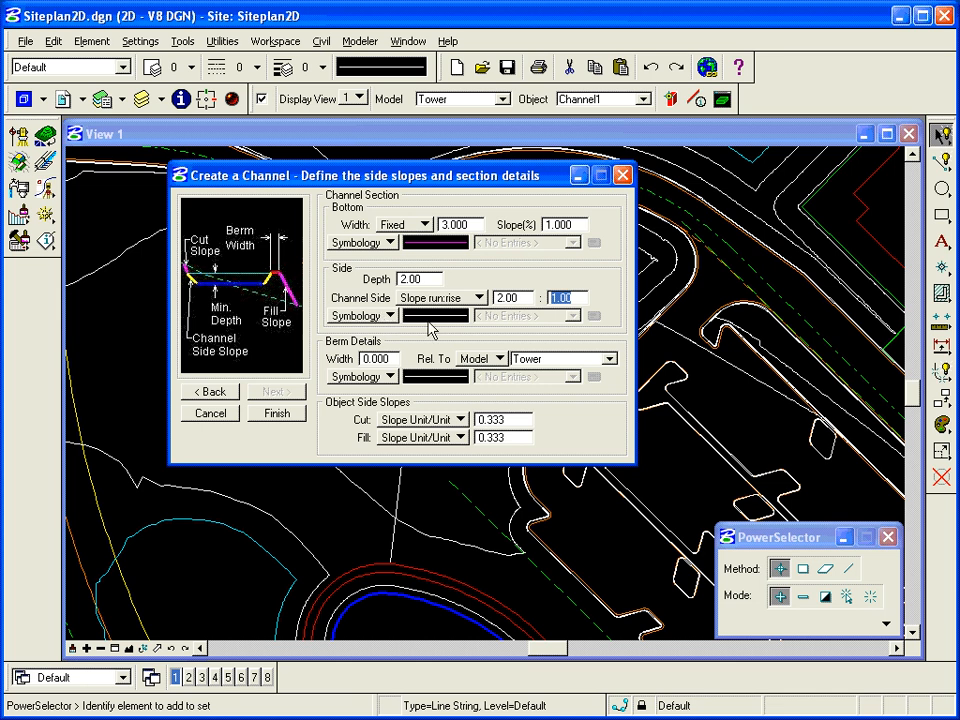
Step: Set the side symbology to level DesDitchTop with colour, style and weight ByLevel
{"action": "left_click", "coordinate": [384, 318]}
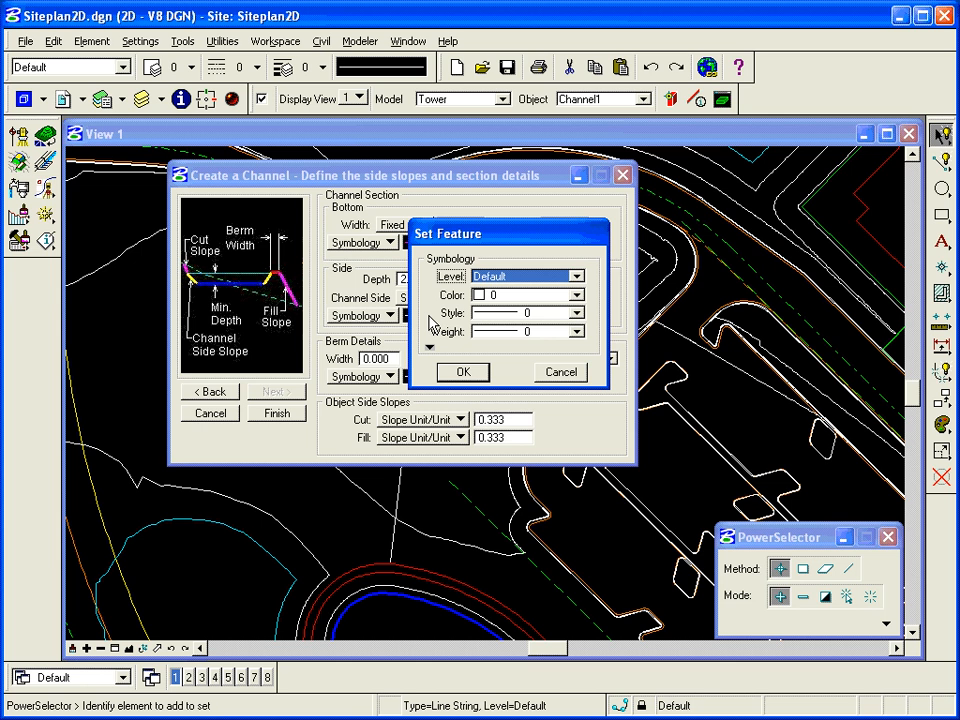
{"action": "left_click", "coordinate": [577, 277]}
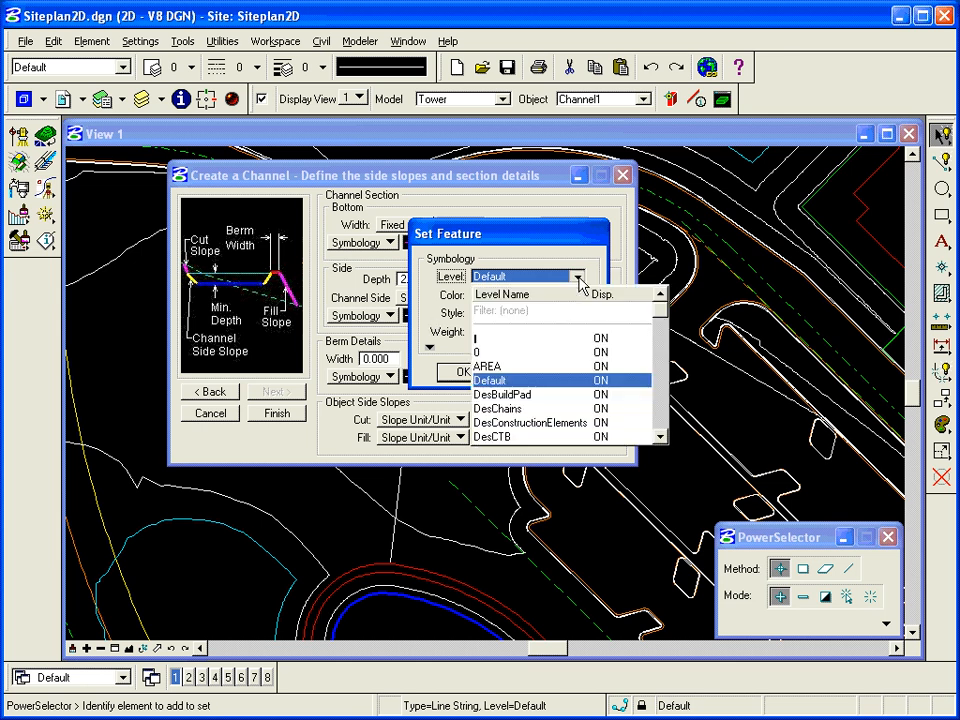
{"action": "left_click", "coordinate": [660, 413]}
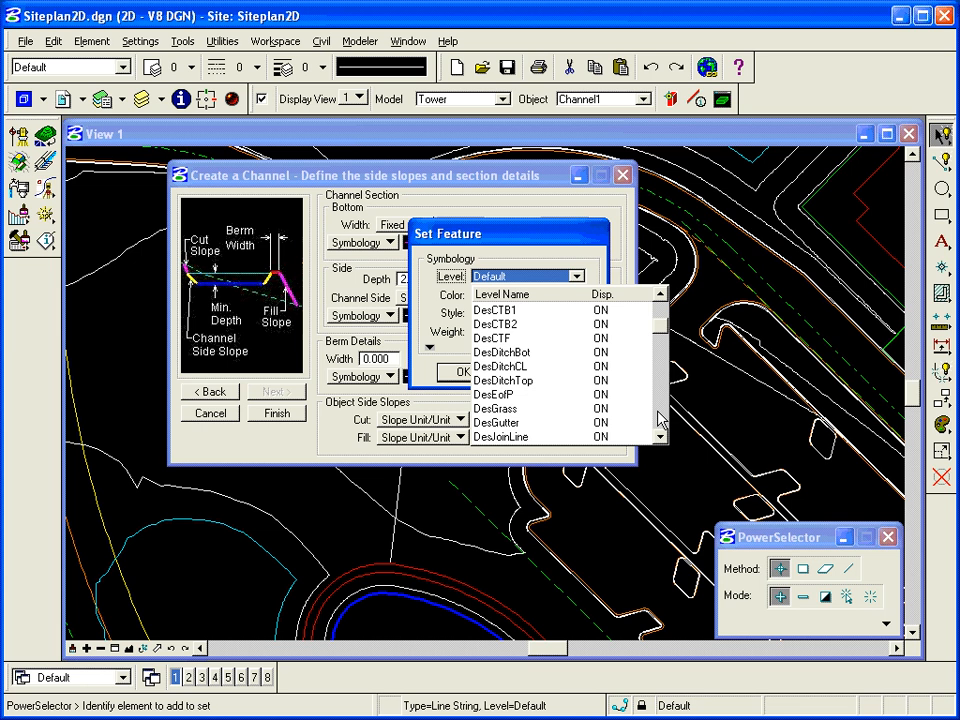
{"action": "left_click", "coordinate": [565, 381]}
{"action": "left_click", "coordinate": [577, 295]}
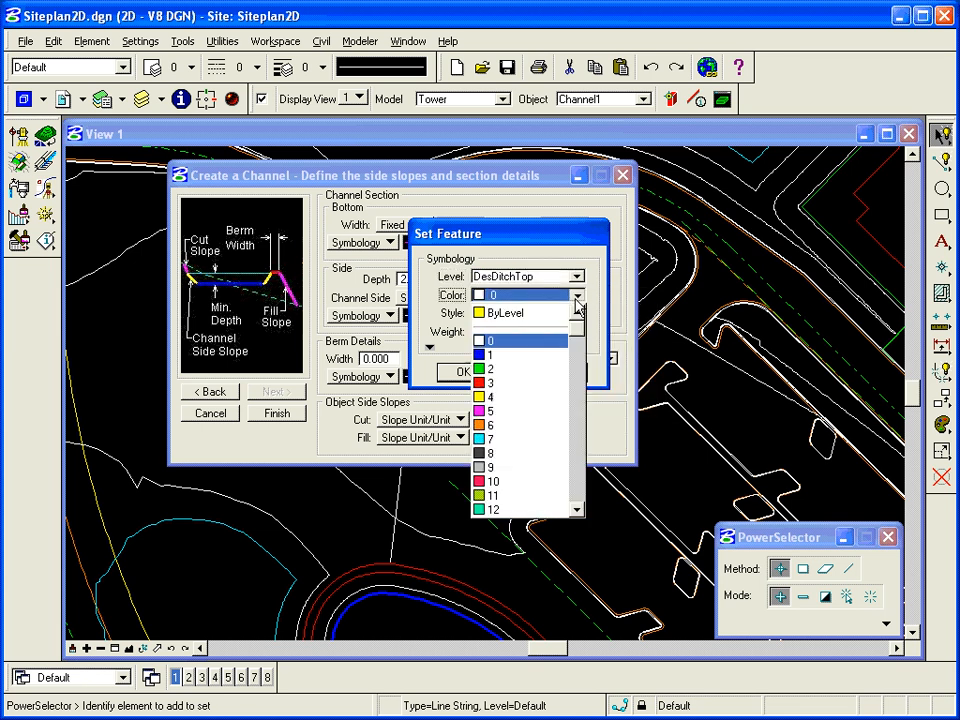
{"action": "left_click", "coordinate": [550, 318]}
{"action": "left_click", "coordinate": [577, 313]}
{"action": "left_click", "coordinate": [540, 335]}
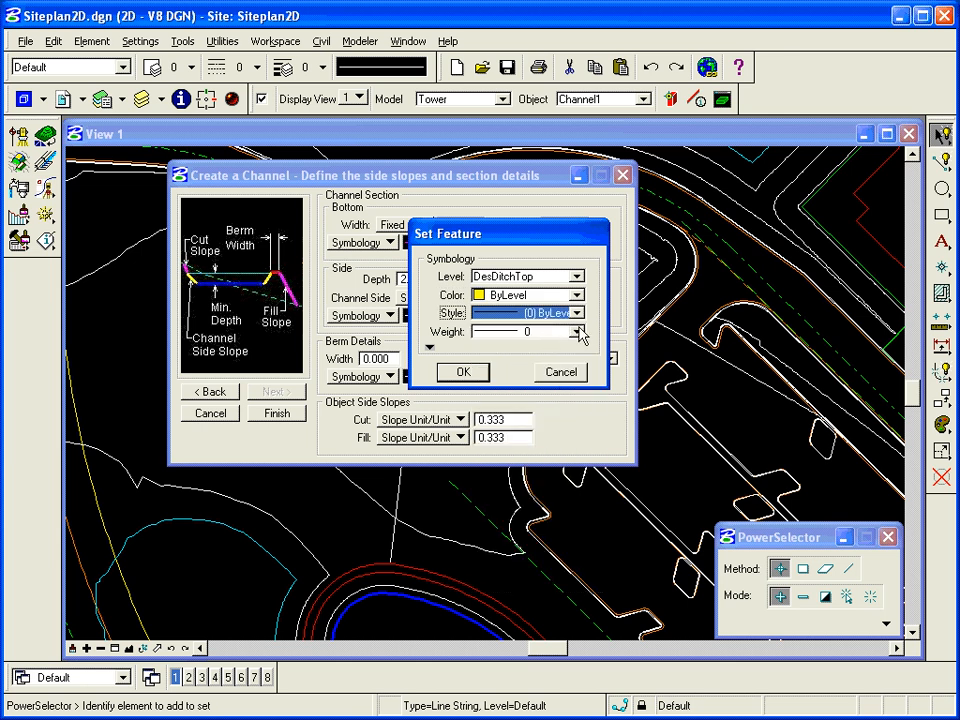
{"action": "left_click", "coordinate": [577, 331]}
{"action": "left_click", "coordinate": [540, 350]}
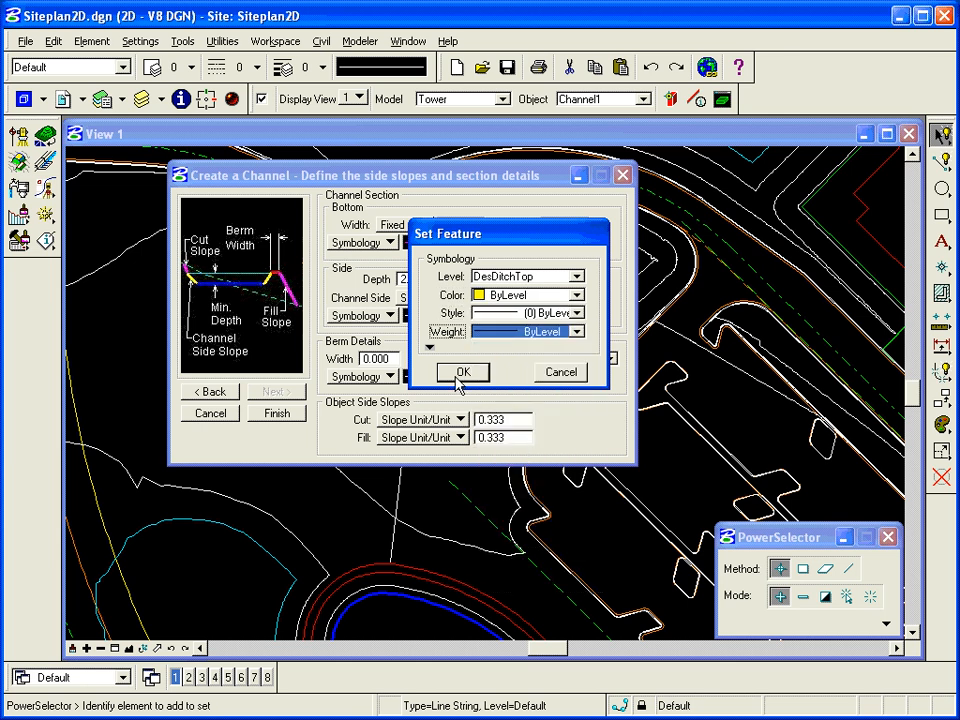
{"action": "left_click", "coordinate": [462, 374]}
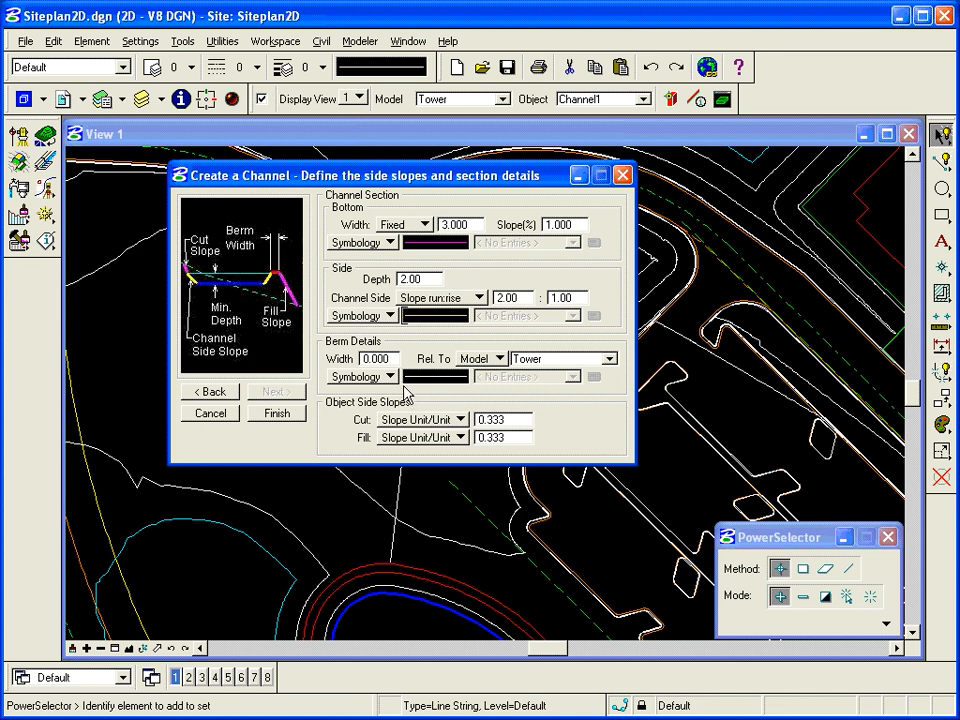
Step: Set the berm width to 2.000
{"action": "double_click", "coordinate": [377, 359]}
{"action": "type", "text": "2"}
{"action": "key", "text": "Tab"}
Step: Put the berm on level DesDitchTop with colour, style and weight ByLevel
{"action": "double_click", "coordinate": [437, 376]}
{"action": "left_click", "coordinate": [577, 276]}
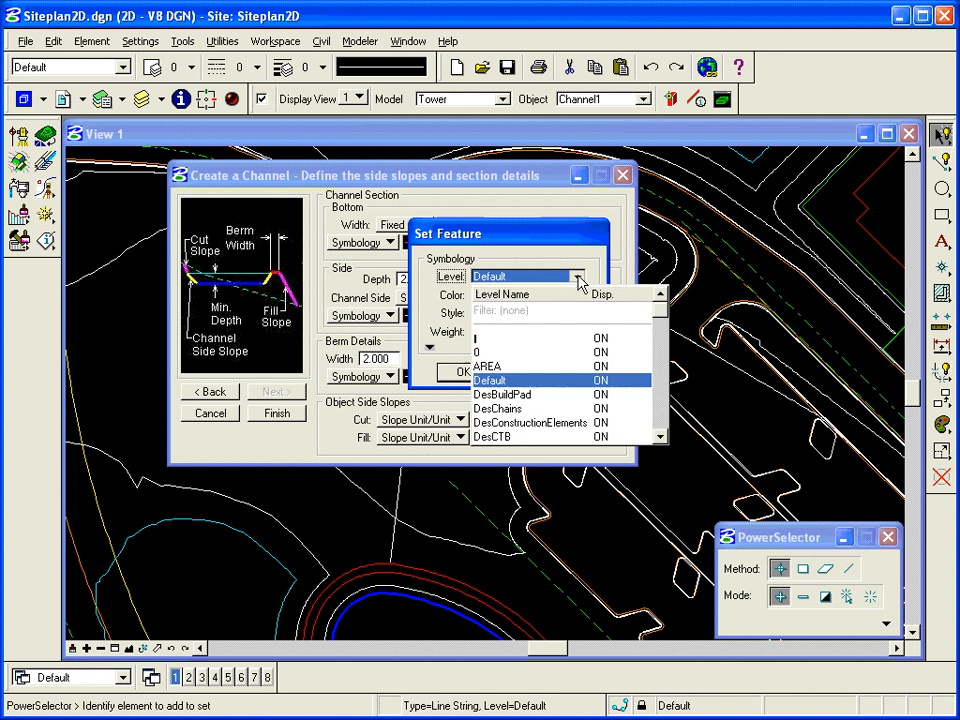
{"action": "left_click", "coordinate": [663, 410]}
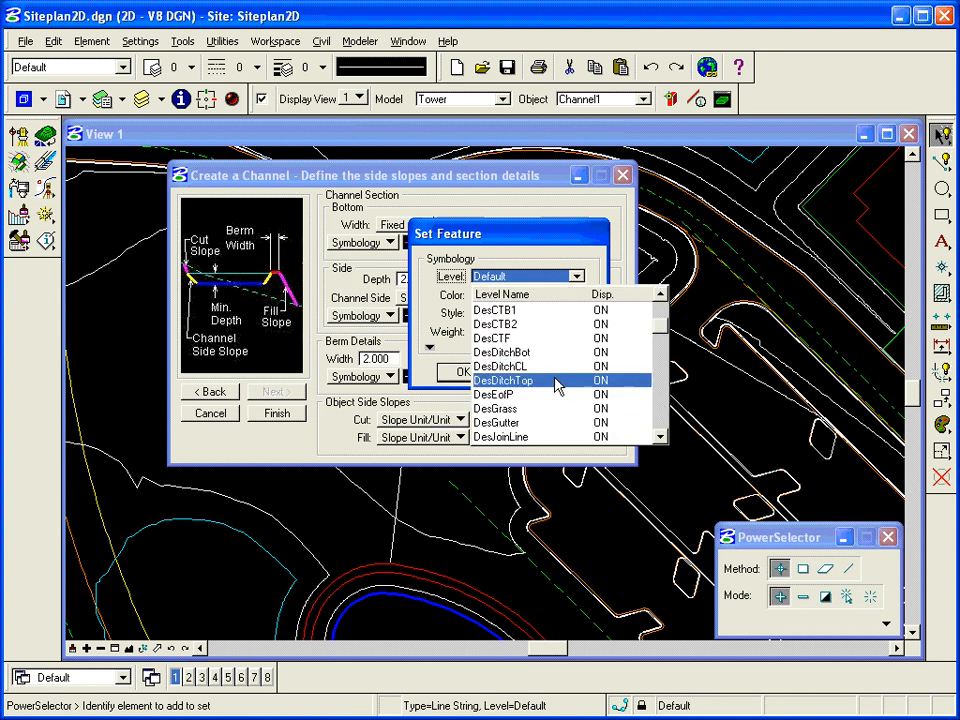
{"action": "left_click", "coordinate": [657, 422]}
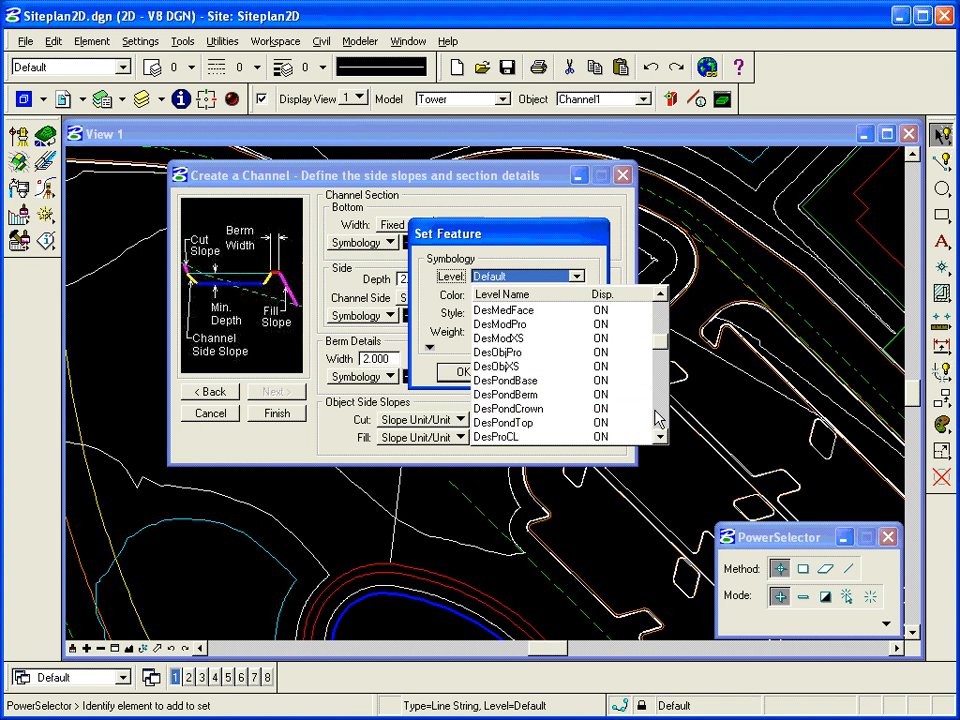
{"action": "left_click", "coordinate": [658, 326]}
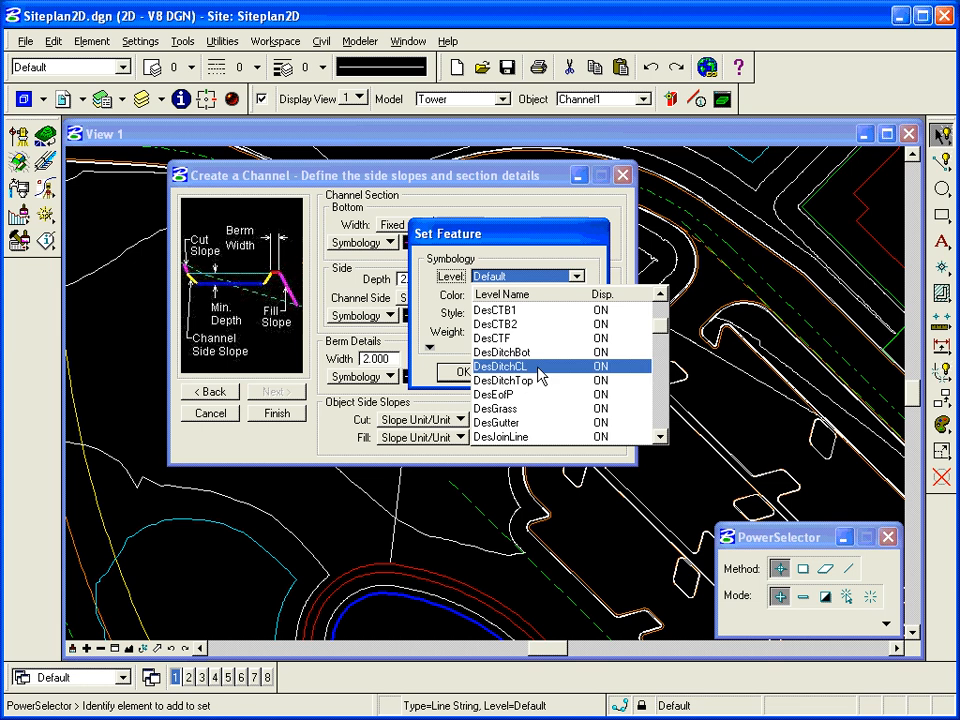
{"action": "left_click", "coordinate": [533, 385]}
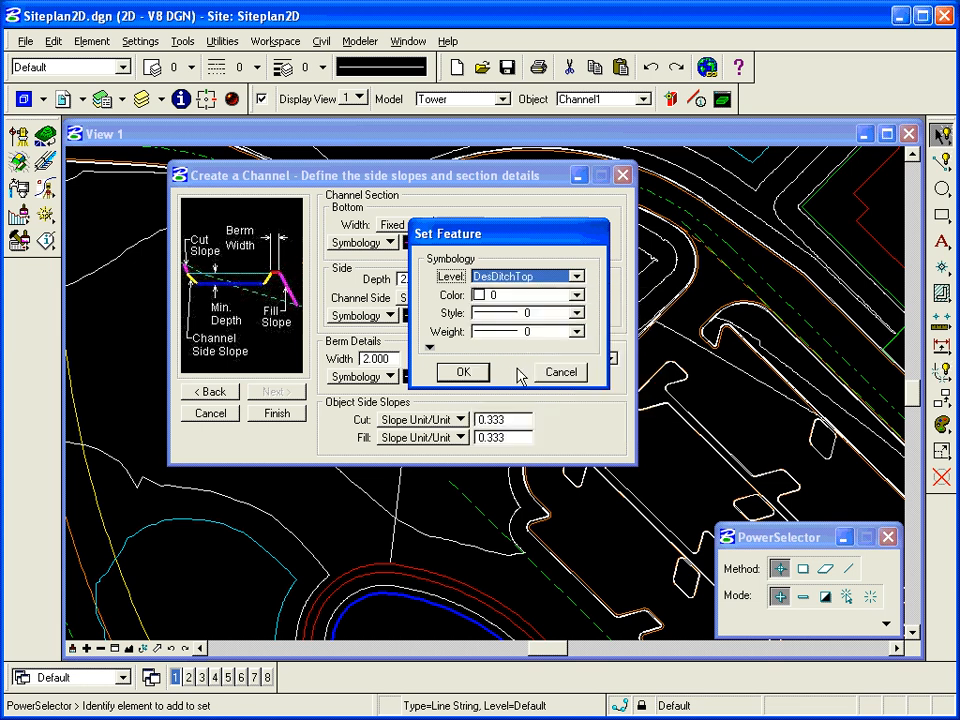
{"action": "left_click", "coordinate": [535, 296]}
{"action": "left_click", "coordinate": [536, 313]}
{"action": "left_click", "coordinate": [576, 313]}
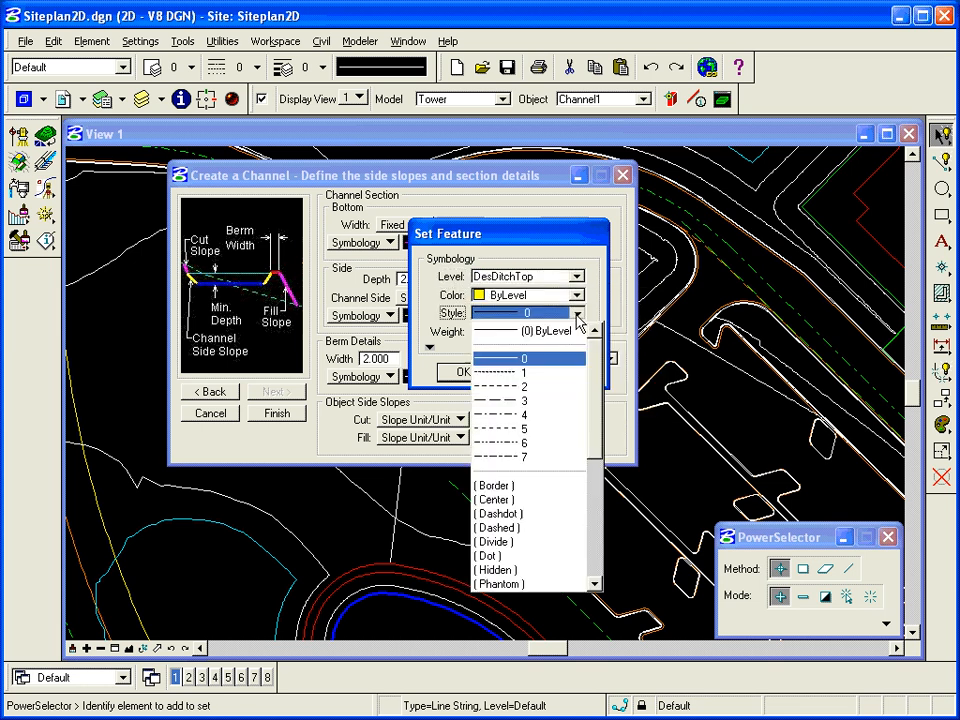
{"action": "left_click", "coordinate": [535, 331]}
{"action": "left_click", "coordinate": [576, 331]}
{"action": "left_click", "coordinate": [546, 350]}
{"action": "left_click", "coordinate": [461, 372]}
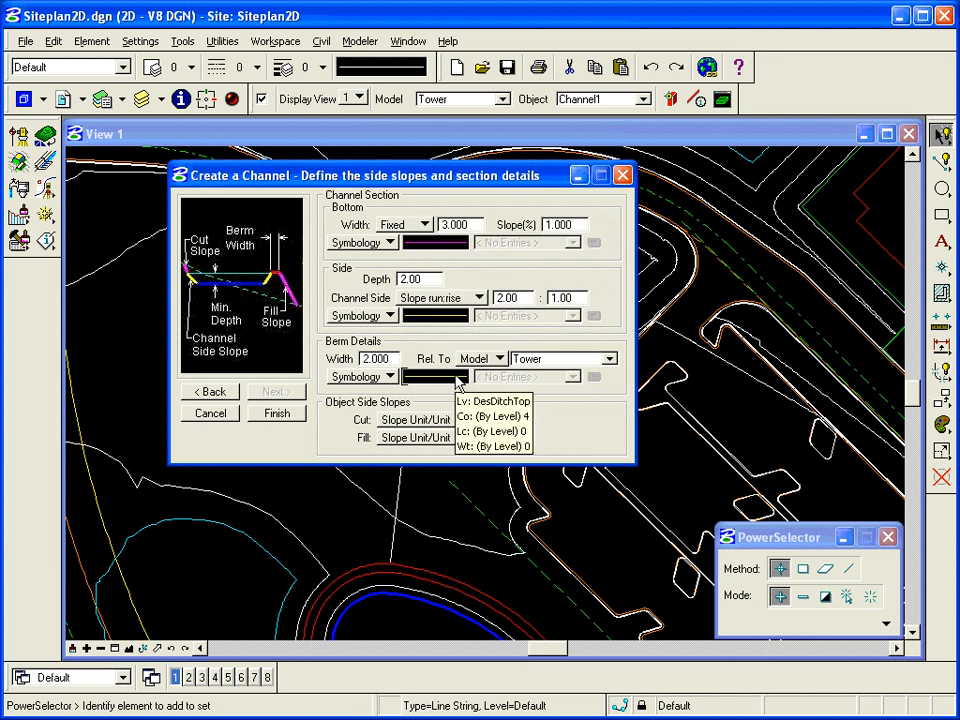
Step: Change the berm symbology to a specific colour instead of ByLevel
{"action": "left_click", "coordinate": [459, 381]}
{"action": "left_click", "coordinate": [576, 295]}
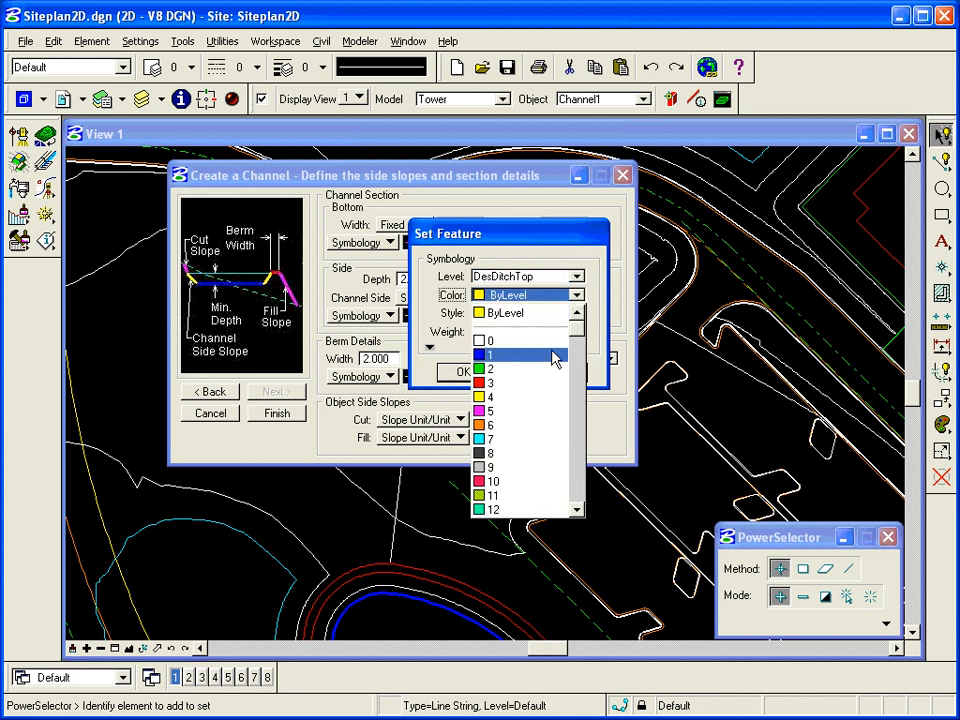
{"action": "left_click", "coordinate": [545, 425]}
{"action": "left_click", "coordinate": [463, 370]}
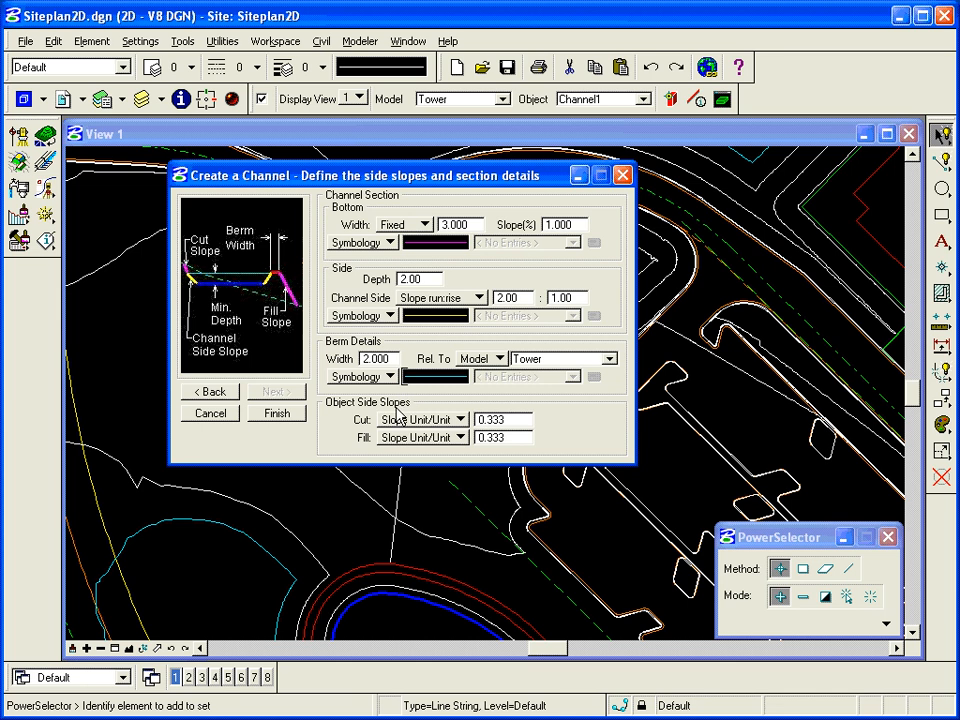
Step: Express cut and fill slopes as 3.00:1.00 run:rise and finish building the channel
{"action": "left_click", "coordinate": [458, 419]}
{"action": "left_click", "coordinate": [410, 371]}
{"action": "left_click", "coordinate": [452, 438]}
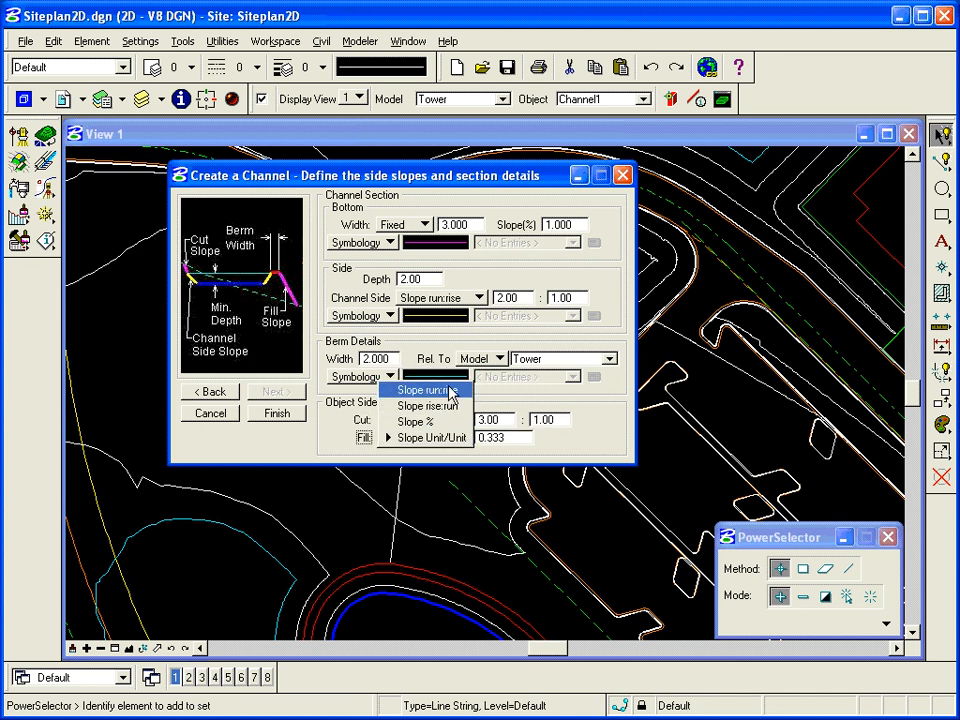
{"action": "left_click", "coordinate": [450, 389]}
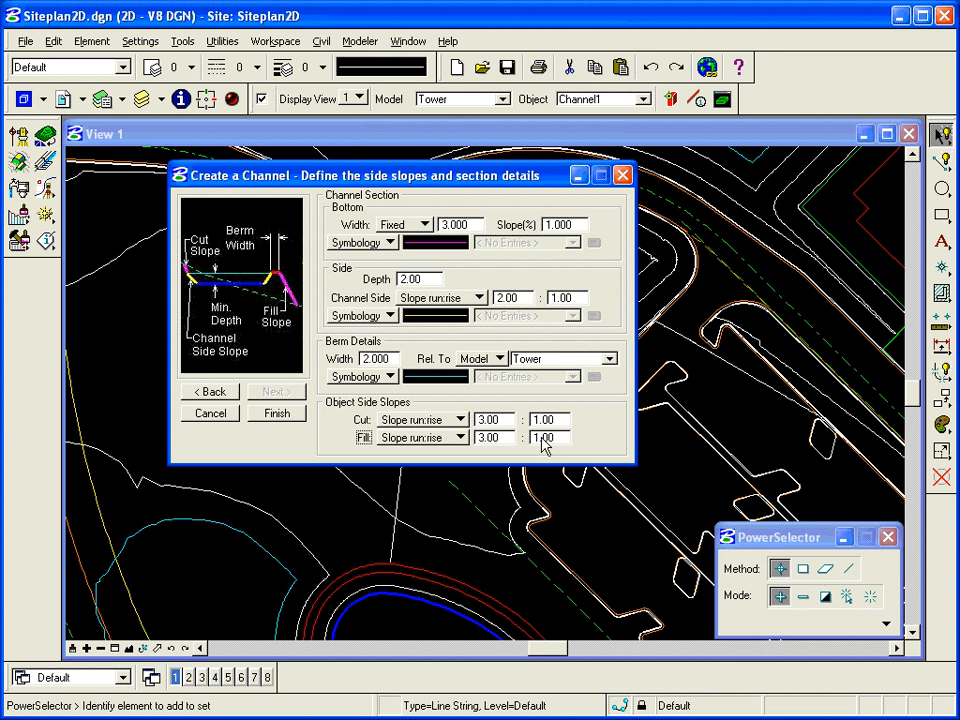
{"action": "left_click", "coordinate": [272, 415]}
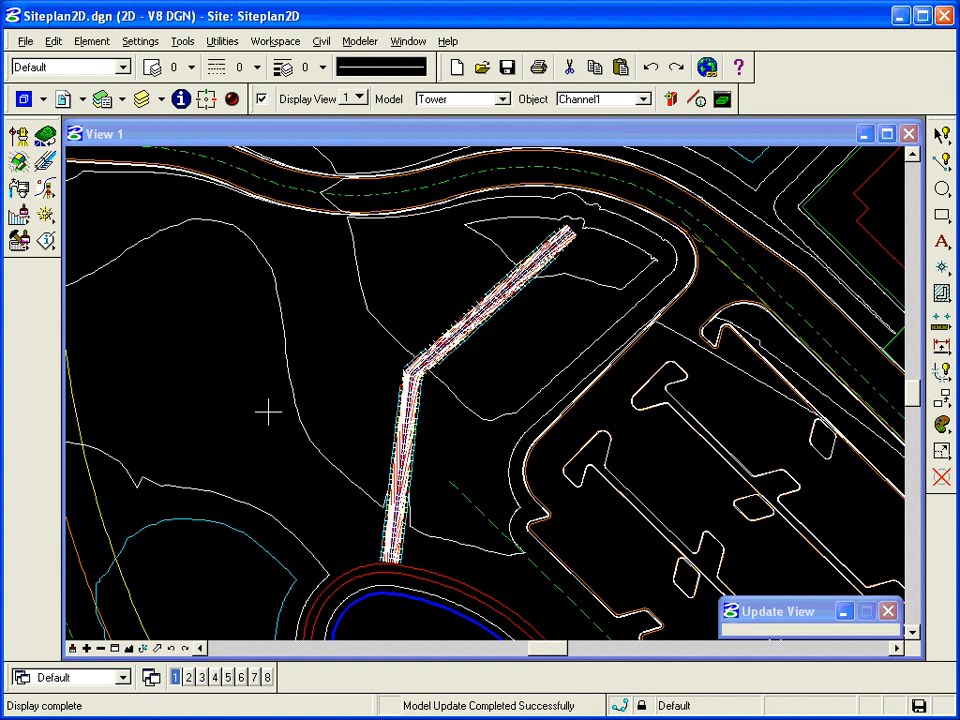
Step: Window-zoom onto a stretch of the channel, then toggle View 1's model display off and on
{"action": "left_click", "coordinate": [114, 648]}
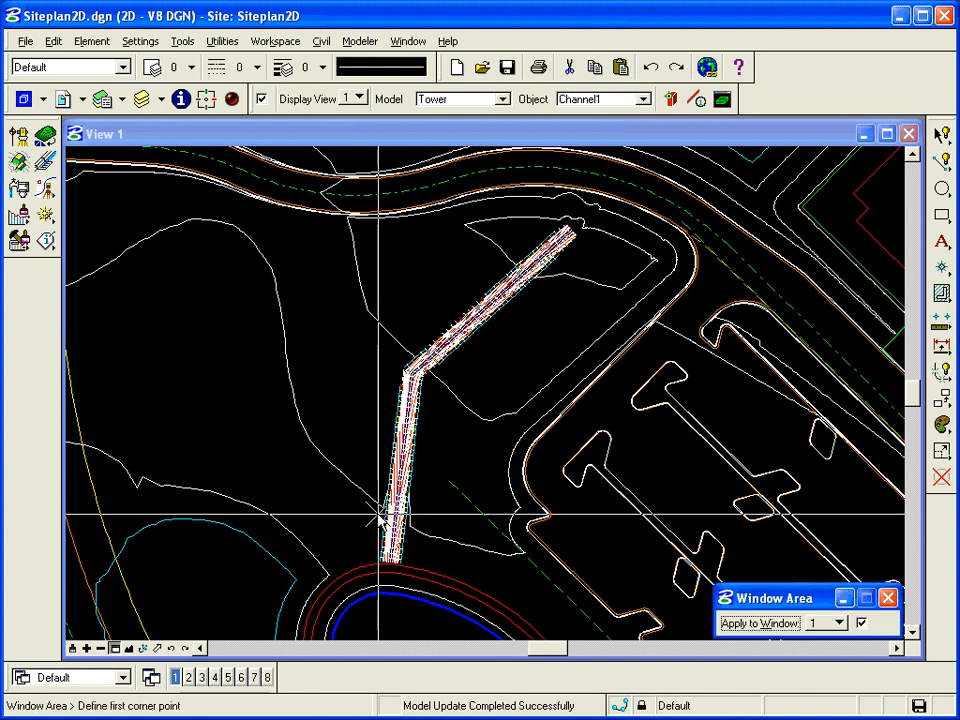
{"action": "left_click", "coordinate": [381, 563]}
{"action": "left_click", "coordinate": [435, 444]}
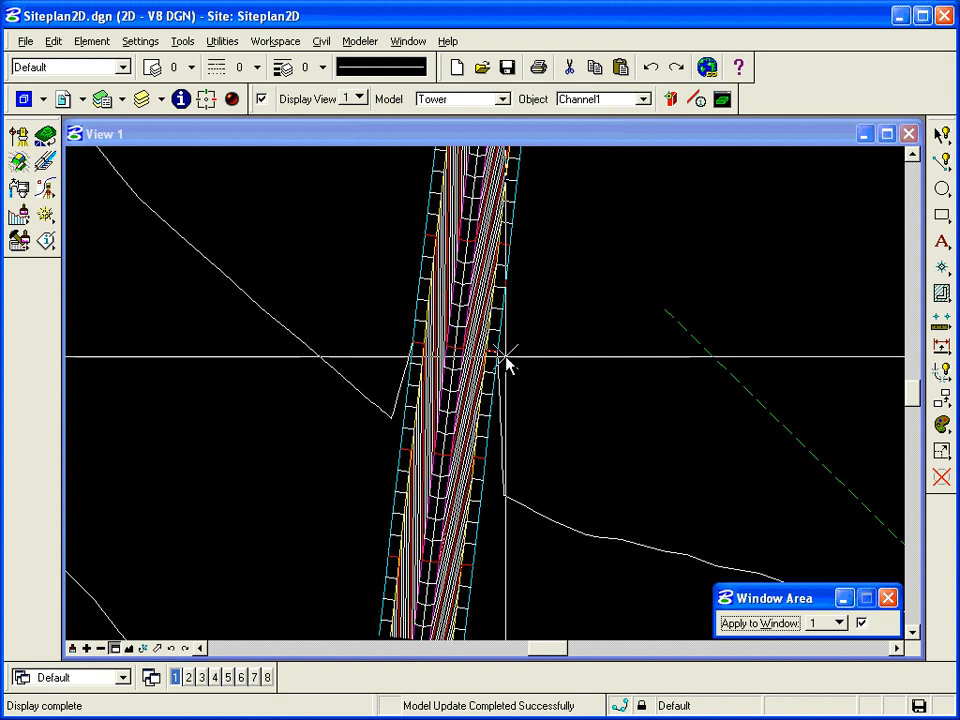
{"action": "left_click", "coordinate": [261, 98]}
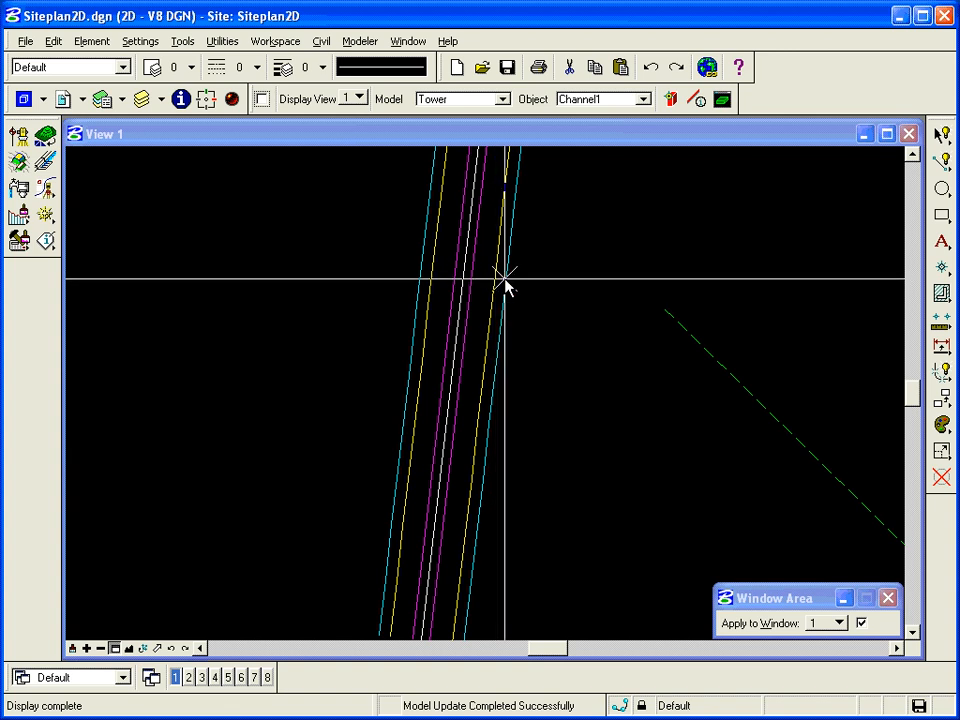
{"action": "left_click", "coordinate": [262, 99]}
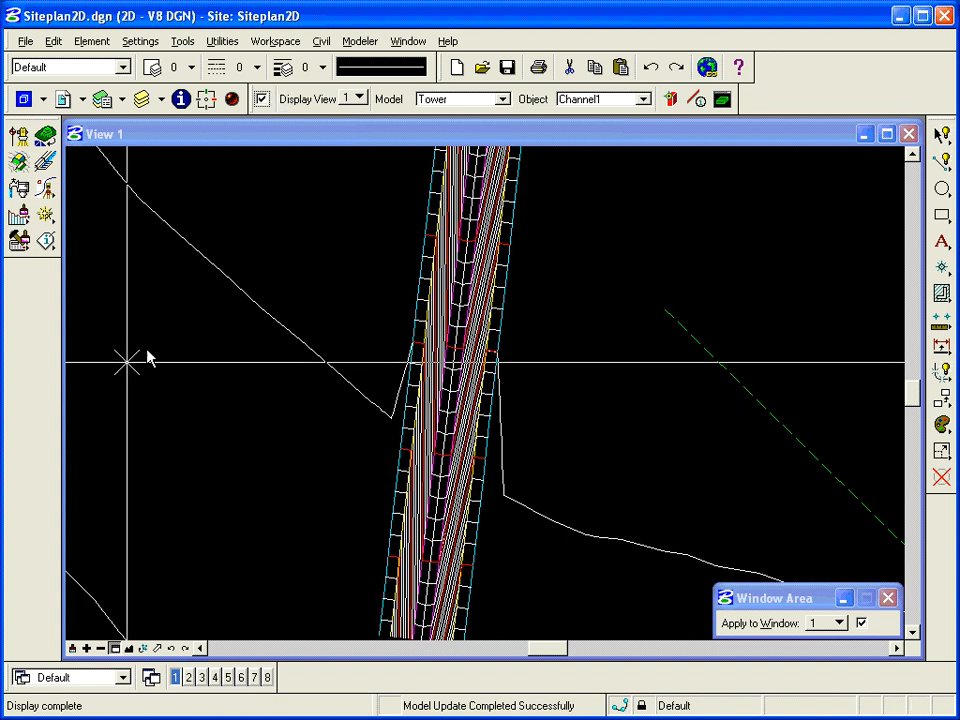
{"action": "left_click", "coordinate": [362, 41]}
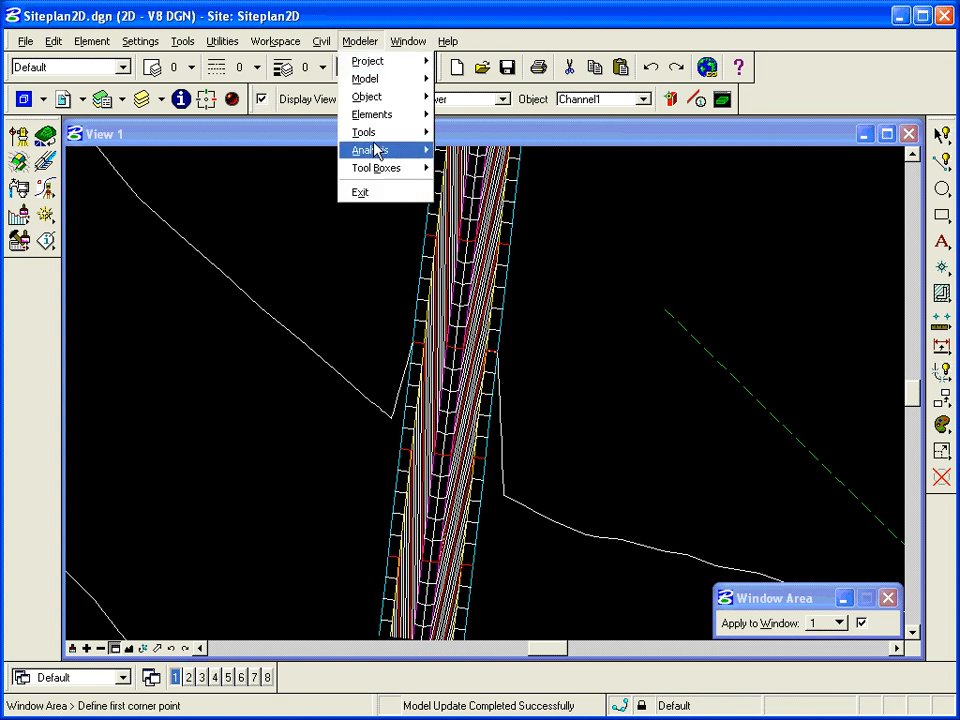
{"action": "mouse_move", "coordinate": [380, 148]}
{"action": "left_click", "coordinate": [472, 167]}
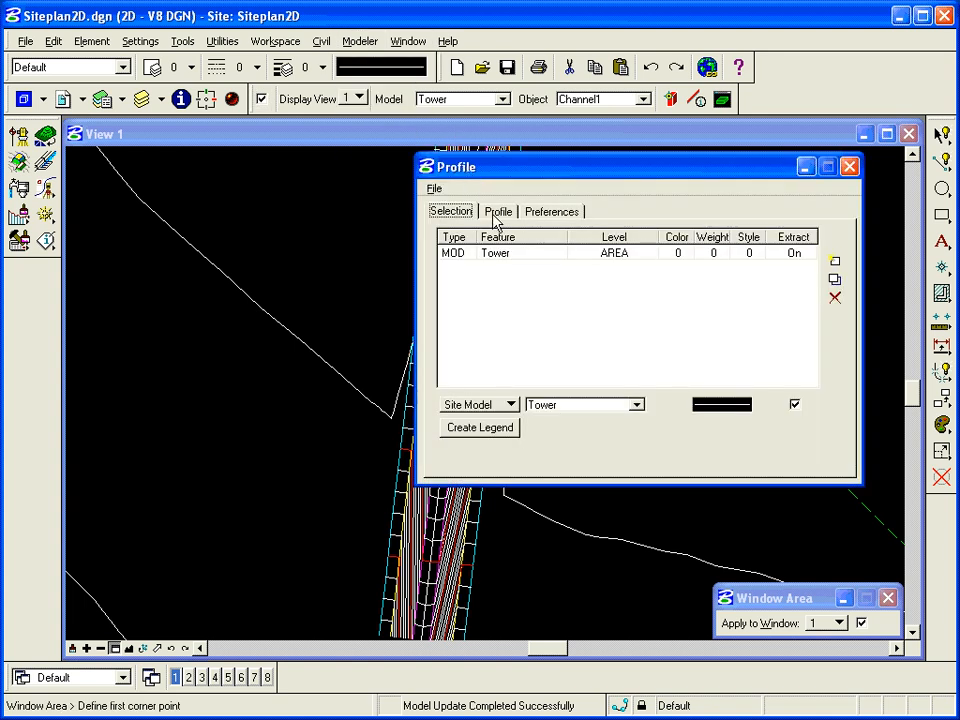
{"action": "left_click", "coordinate": [498, 212]}
{"action": "left_click", "coordinate": [548, 240]}
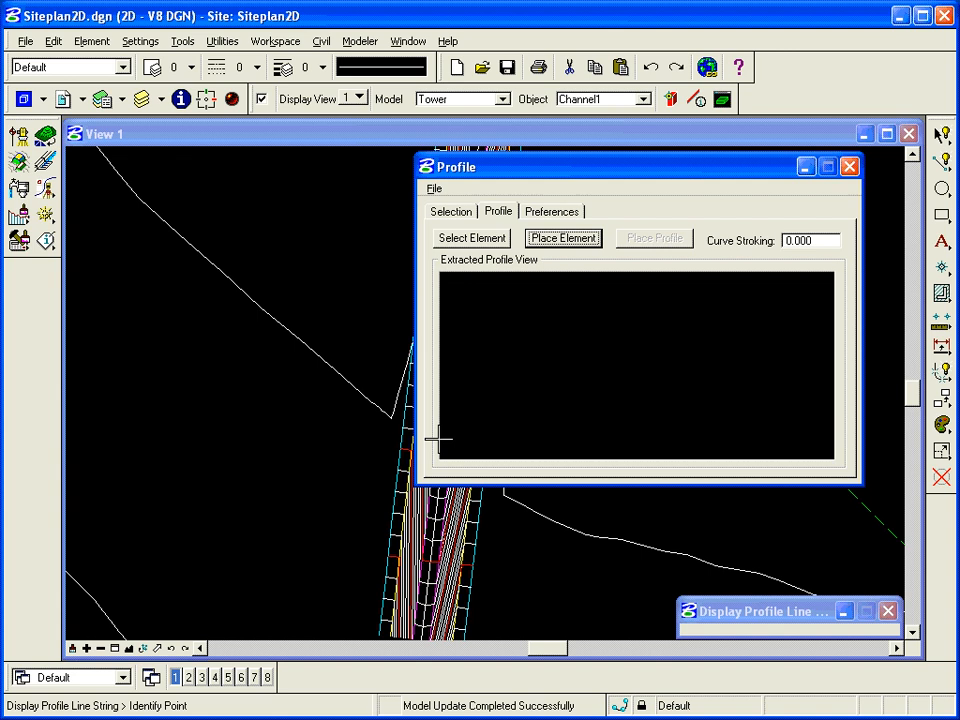
{"action": "left_click", "coordinate": [328, 562]}
{"action": "left_click", "coordinate": [509, 586]}
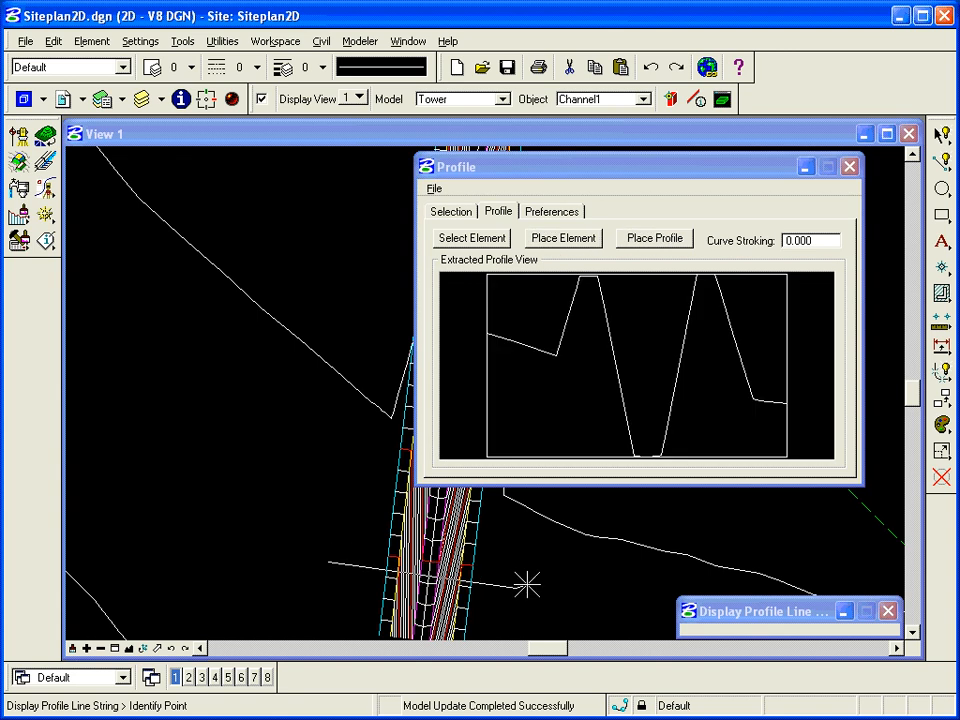
{"action": "right_click", "coordinate": [527, 585]}
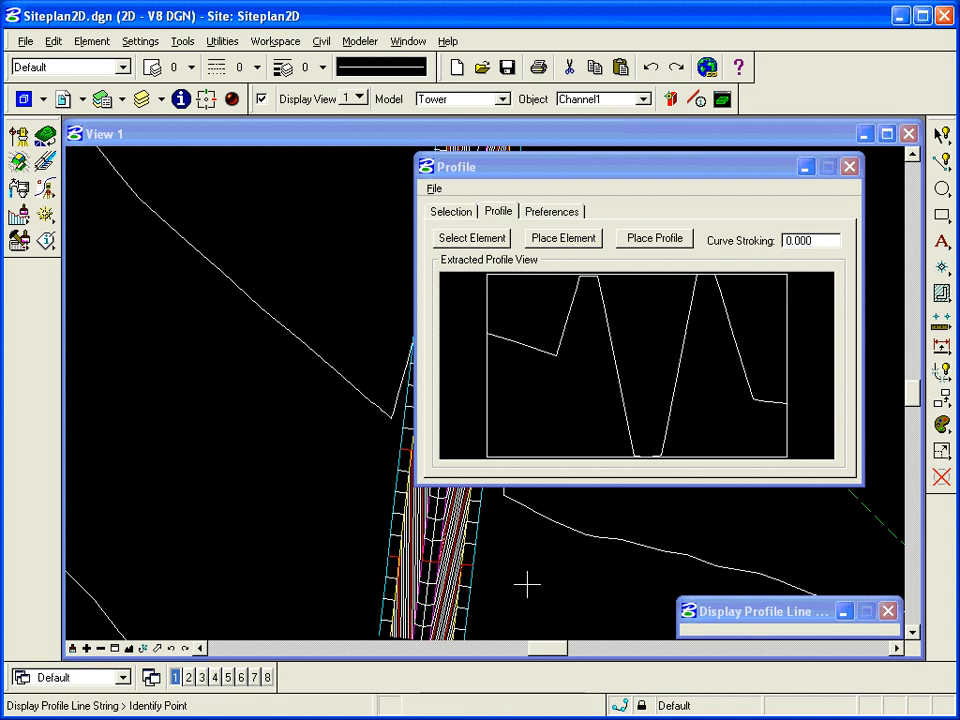
{"action": "left_click", "coordinate": [850, 168]}
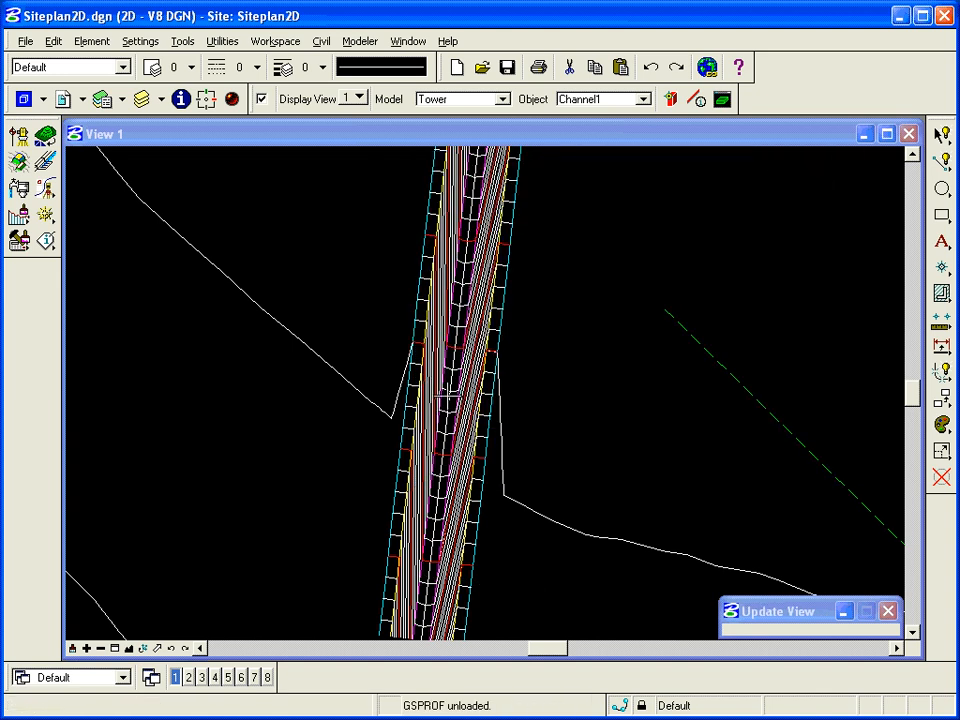